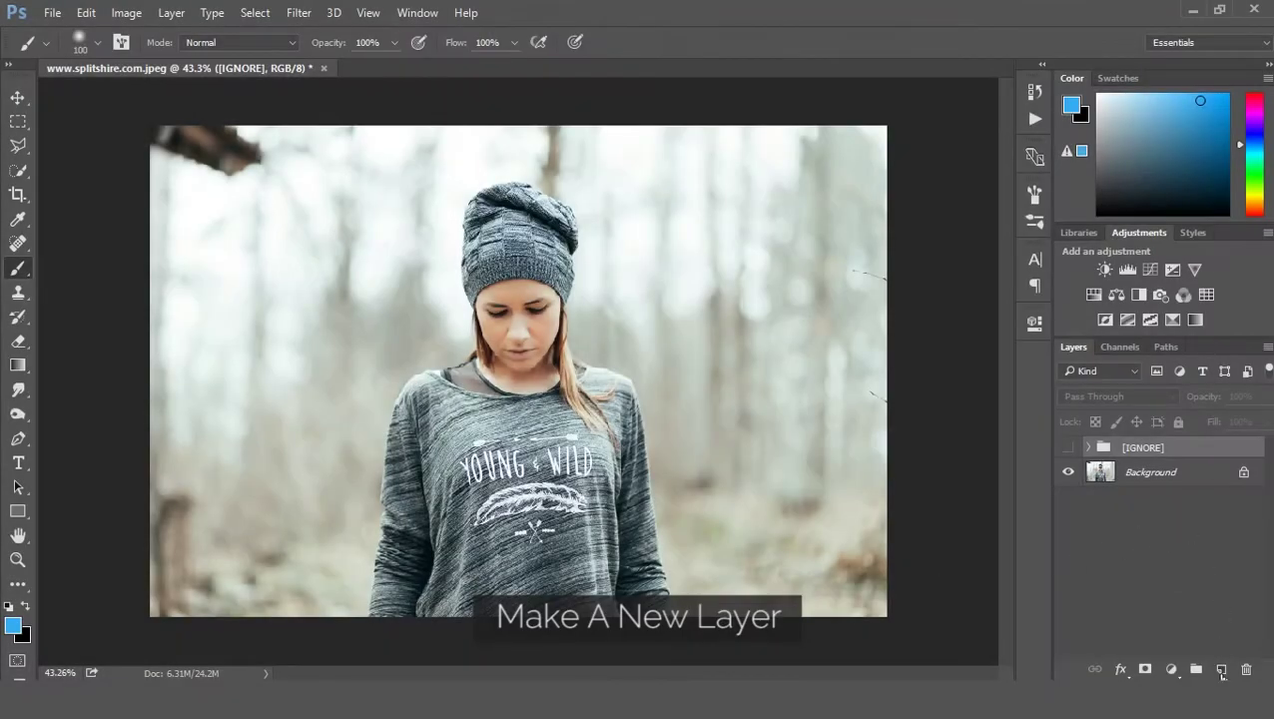
Add Layer 3 above the Background and set the foreground colour to blue #36adf2
left_click(1221, 670)
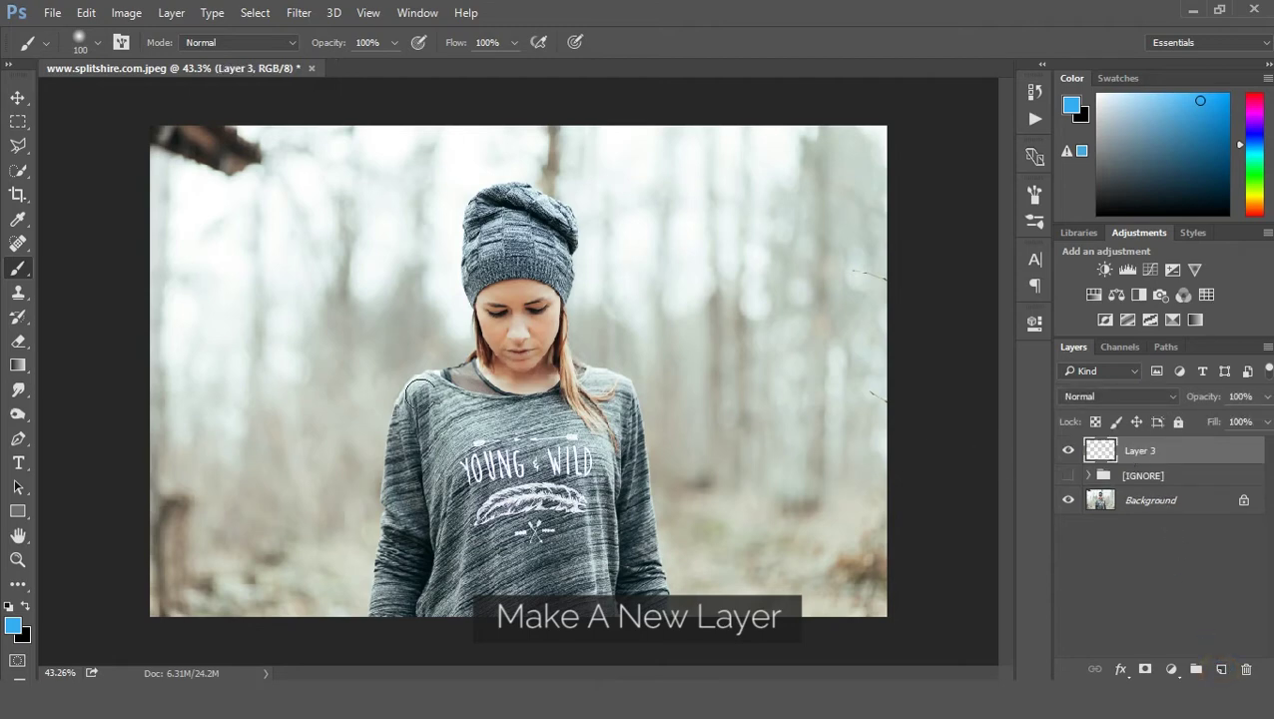
left_click(13, 627)
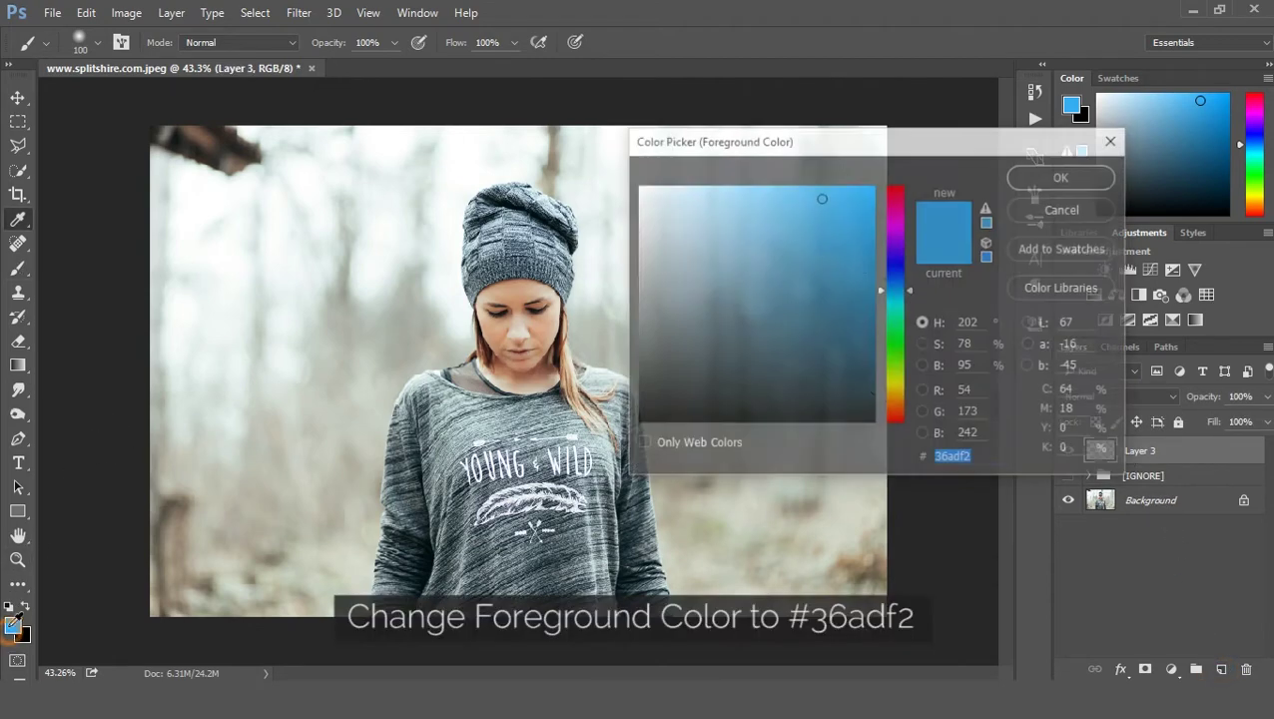
left_click_drag(974, 459, 932, 461)
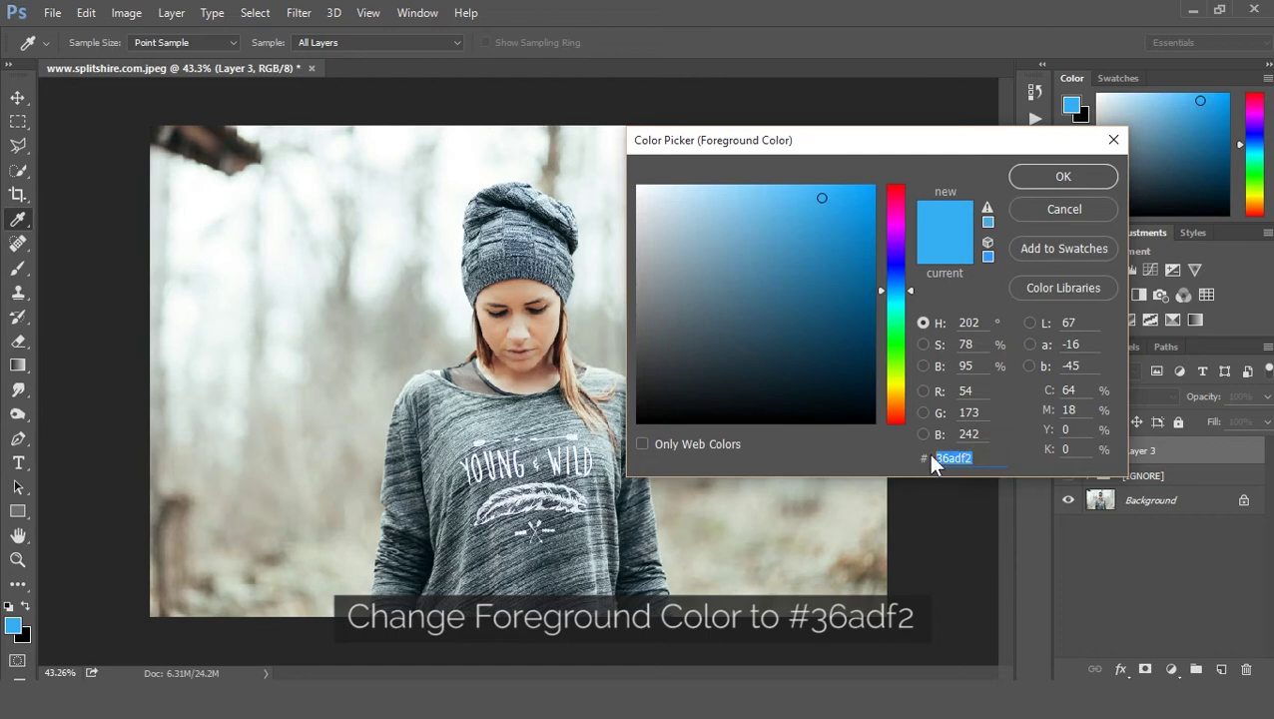
left_click(978, 459)
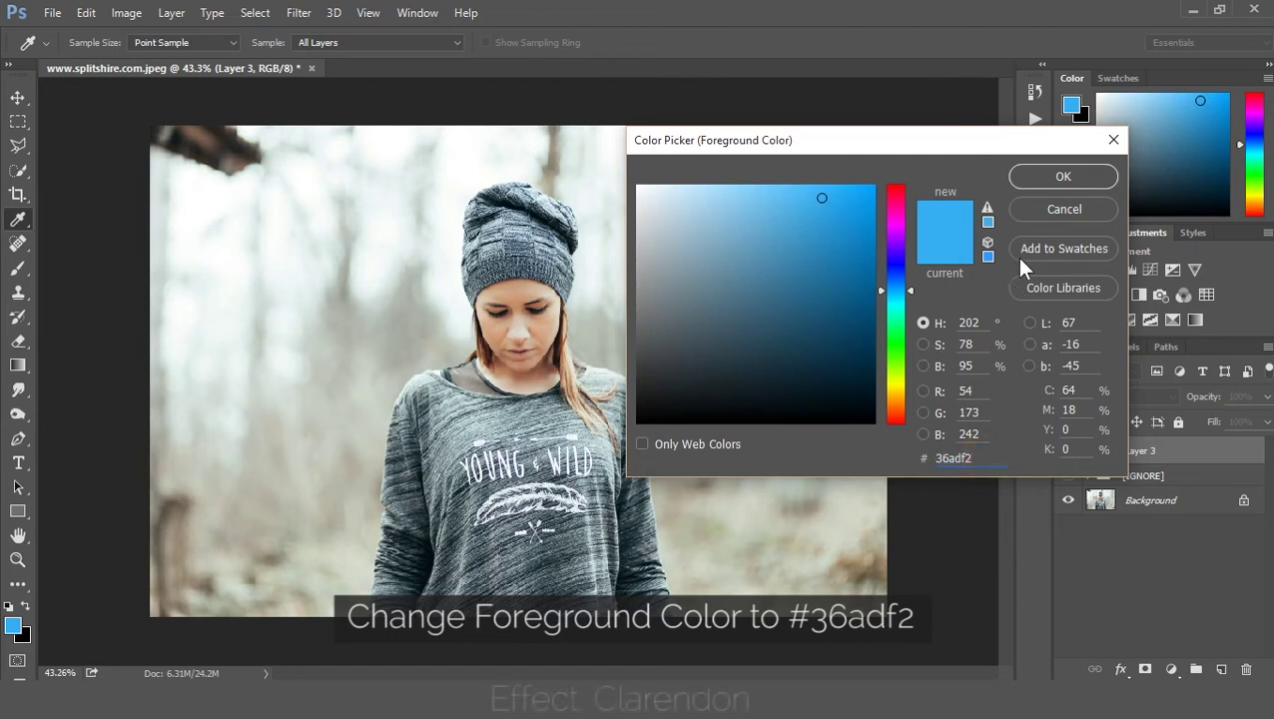
left_click(1037, 176)
key("b")
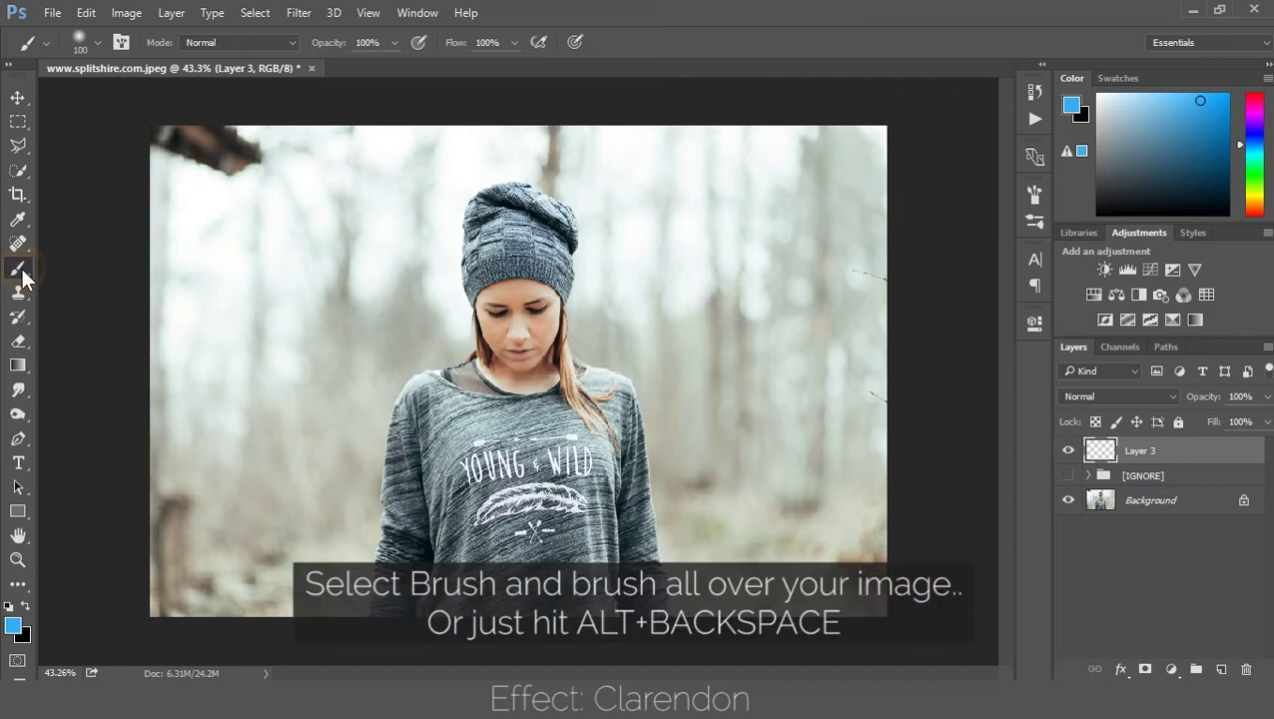
Paint solid blue over the whole canvas on Layer 3 with a 369 px brush
right_click(327, 269)
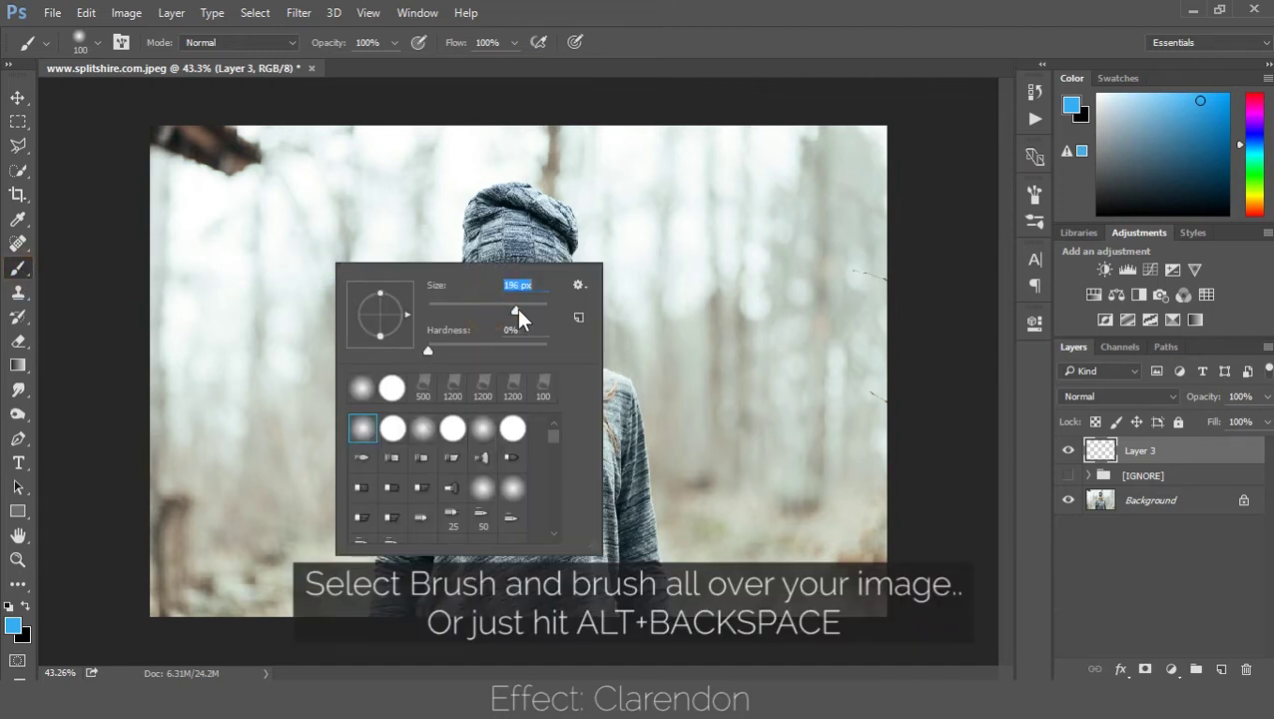
mouse_move(516, 308)
left_mouse_down()
mouse_move(640, 308)
mouse_move(661, 355)
mouse_move(299, 378)
mouse_move(597, 455)
mouse_move(197, 597)
mouse_move(512, 469)
mouse_move(885, 275)
mouse_move(220, 239)
mouse_move(727, 201)
mouse_move(421, 148)
mouse_move(256, 157)
left_mouse_up()
left_click(645, 300)
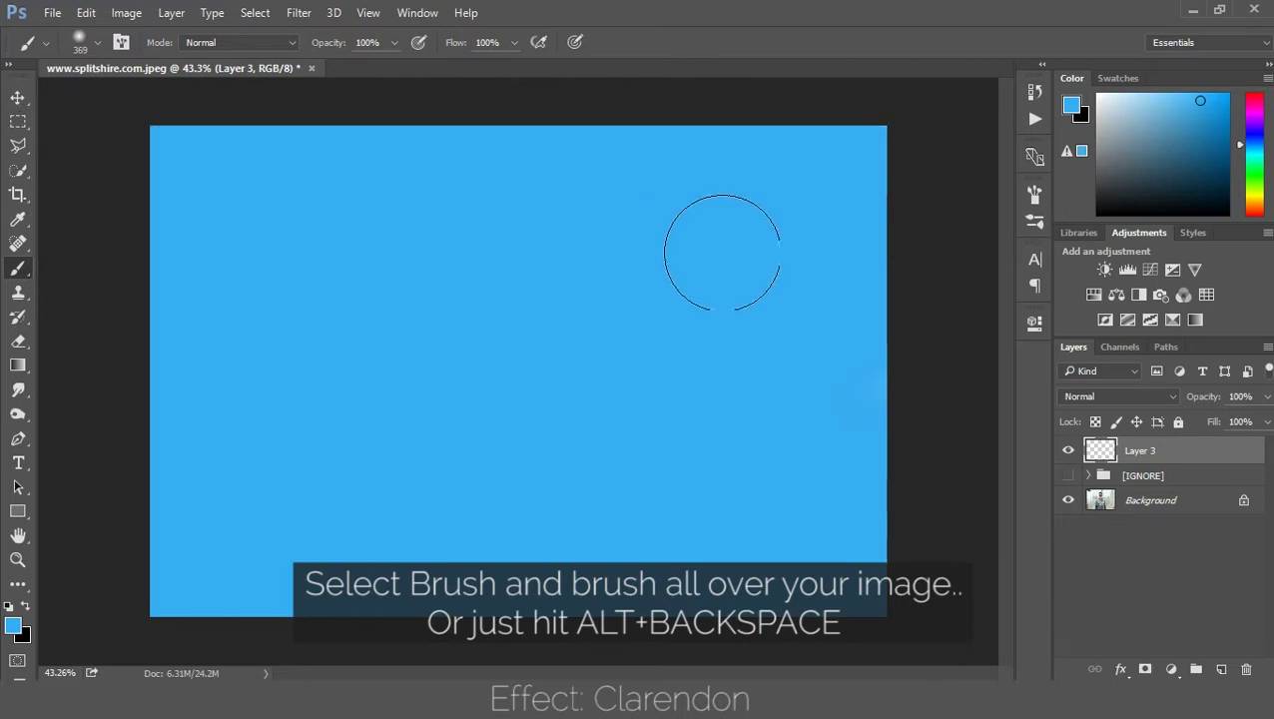
Set the blue layer to Soft Light blending at 80% opacity
left_click(1162, 397)
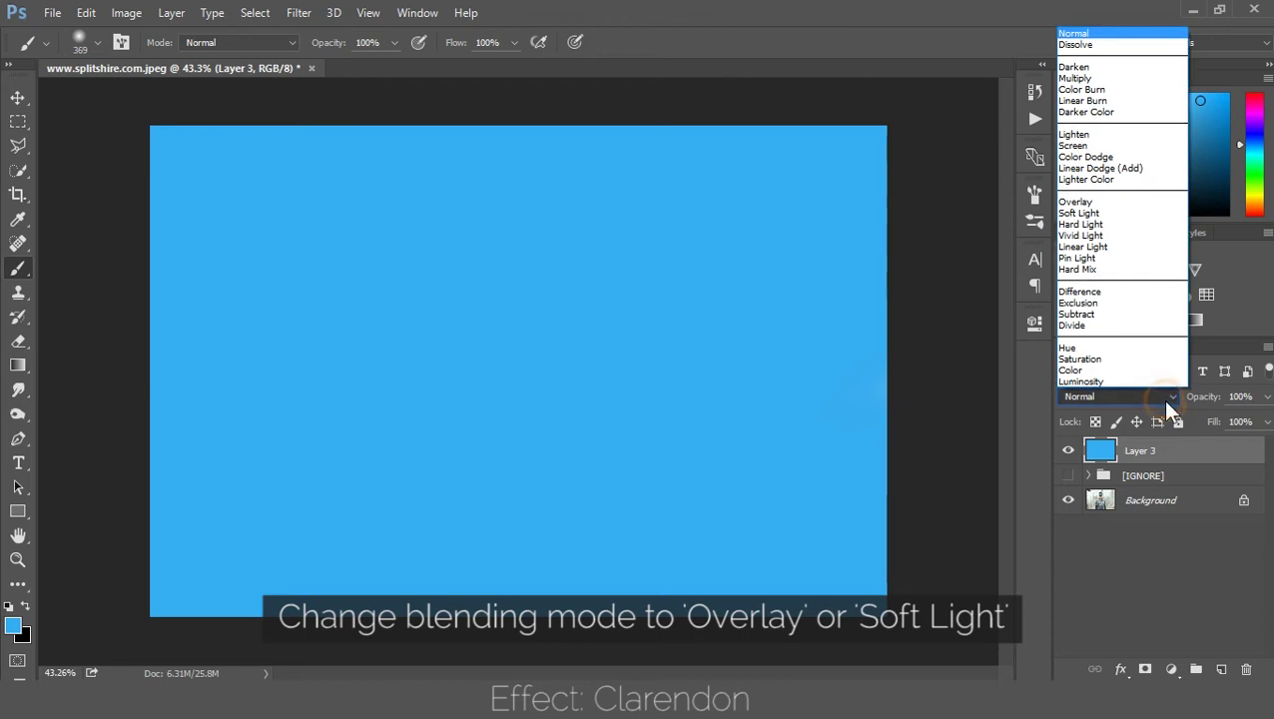
left_click(1130, 213)
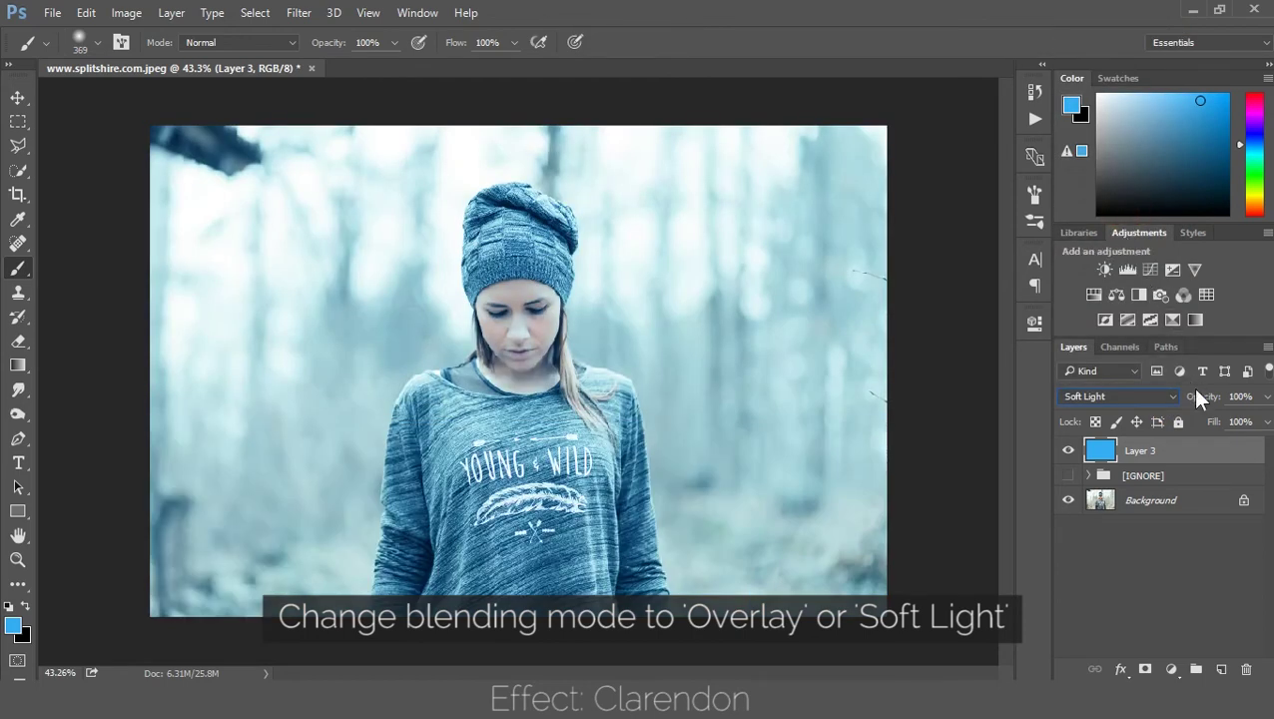
left_click_drag(1203, 400, 1198, 399)
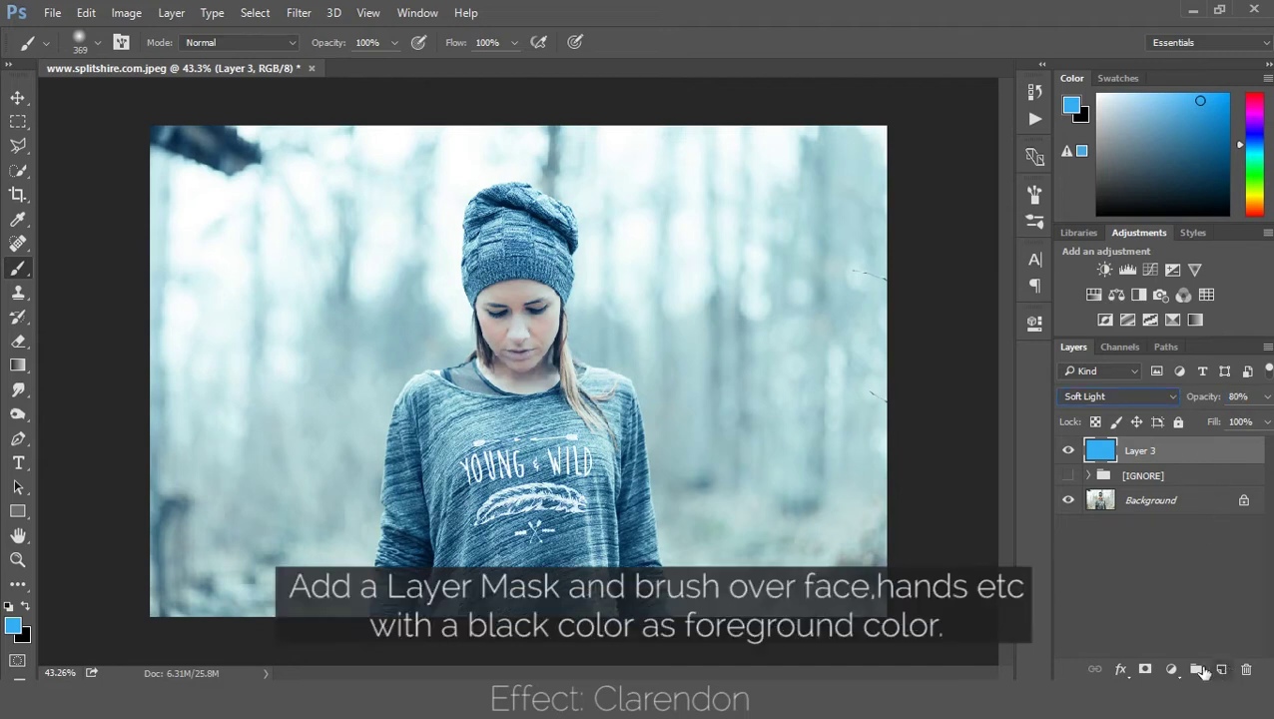
Add a mask to the blue layer and paint black over the woman's face
left_click(1146, 669)
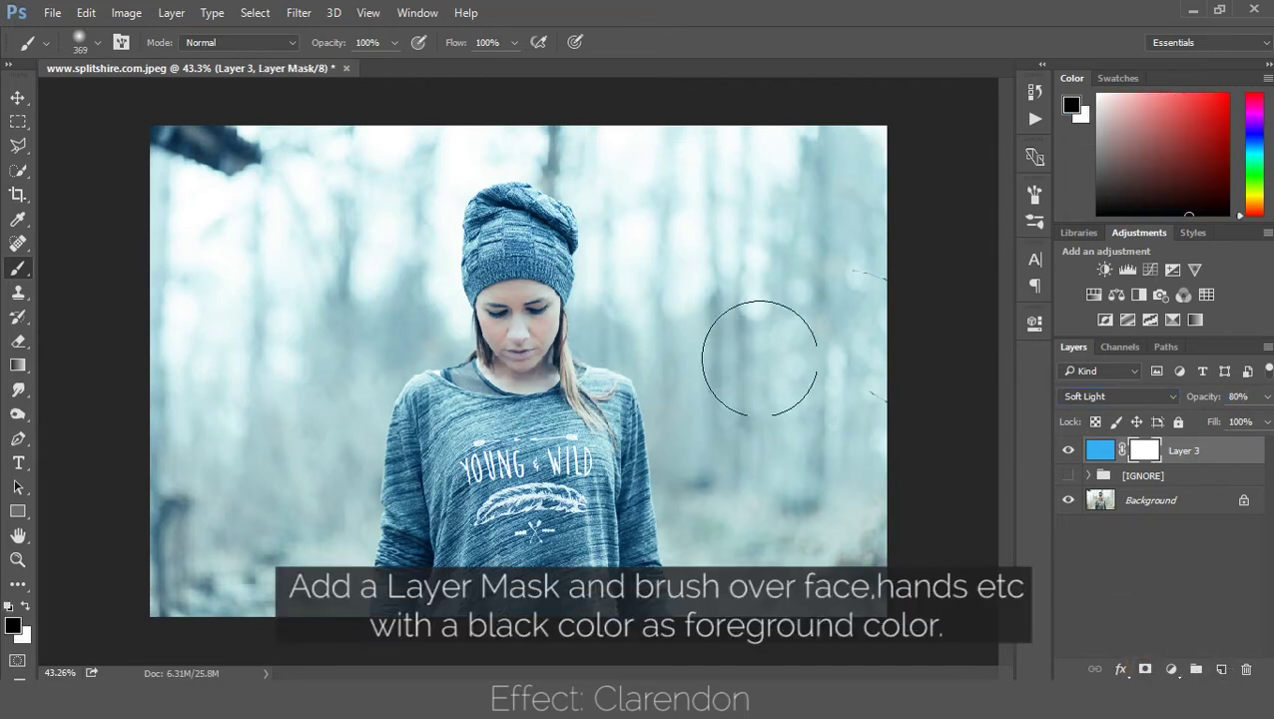
scroll(508, 335, "up", 2)
scroll(508, 336, "up", 3)
scroll(517, 347, "up", 2)
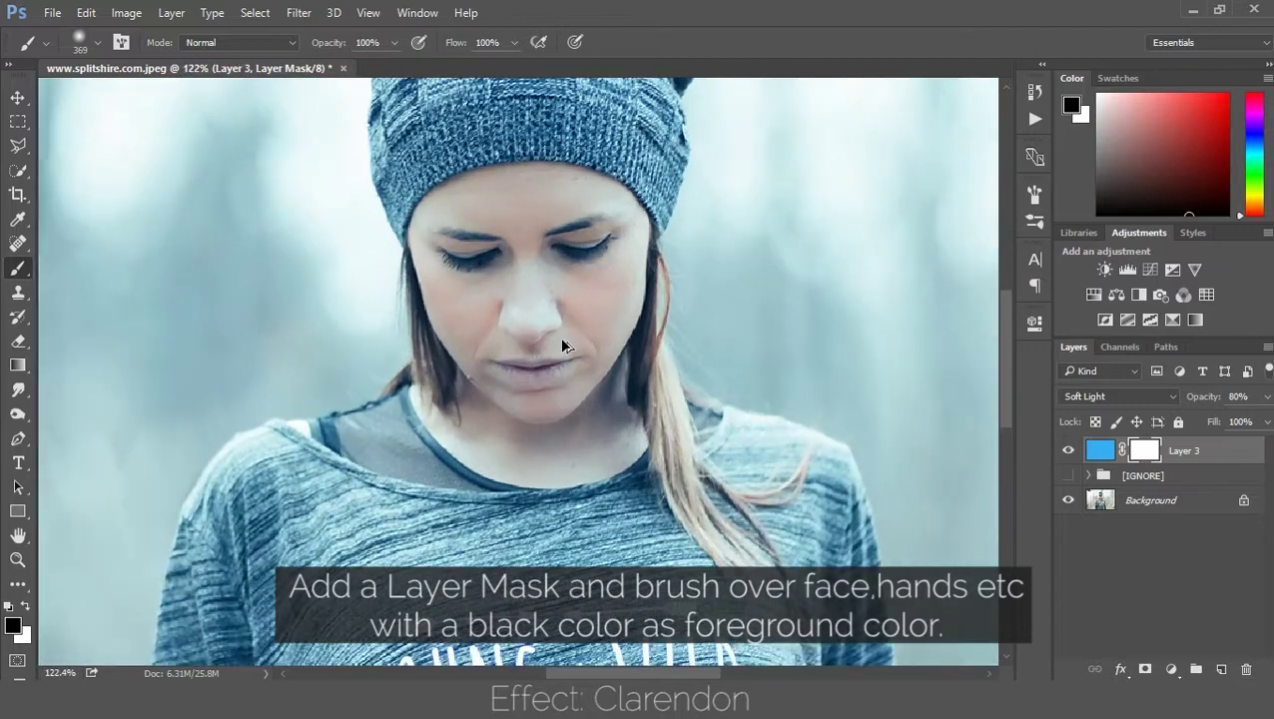
scroll(557, 339, "up", 2)
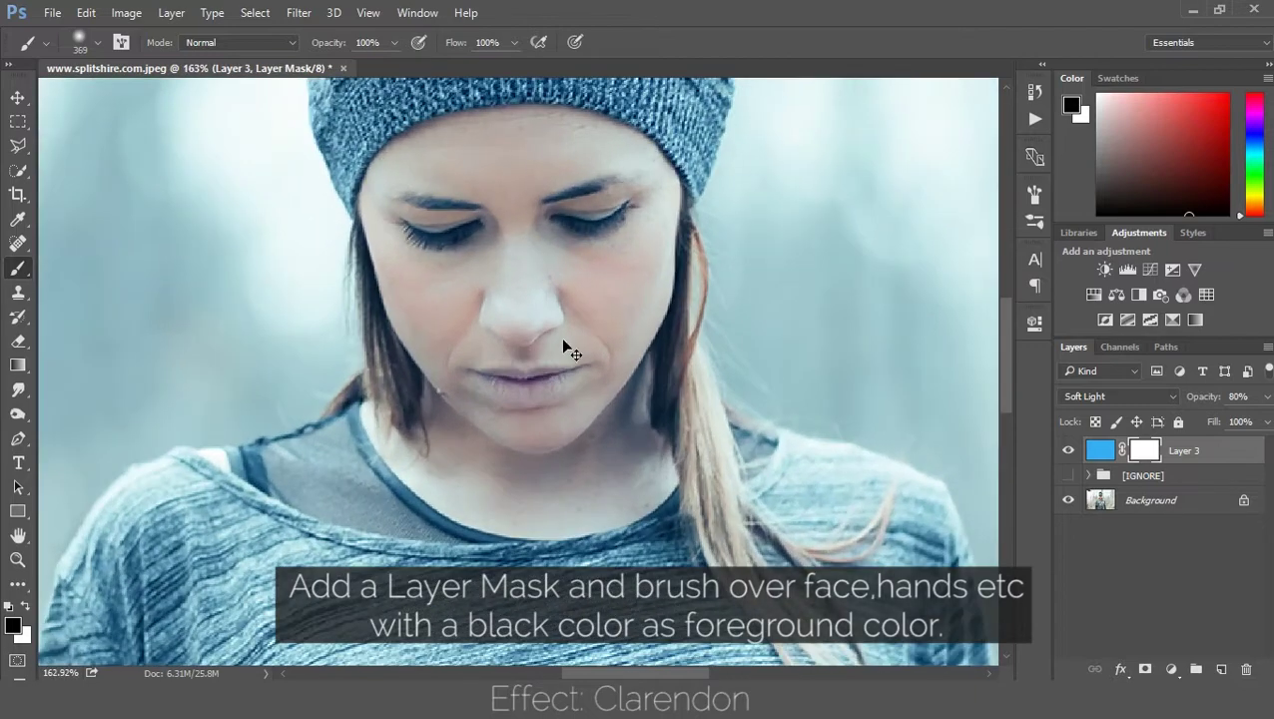
left_click(13, 625)
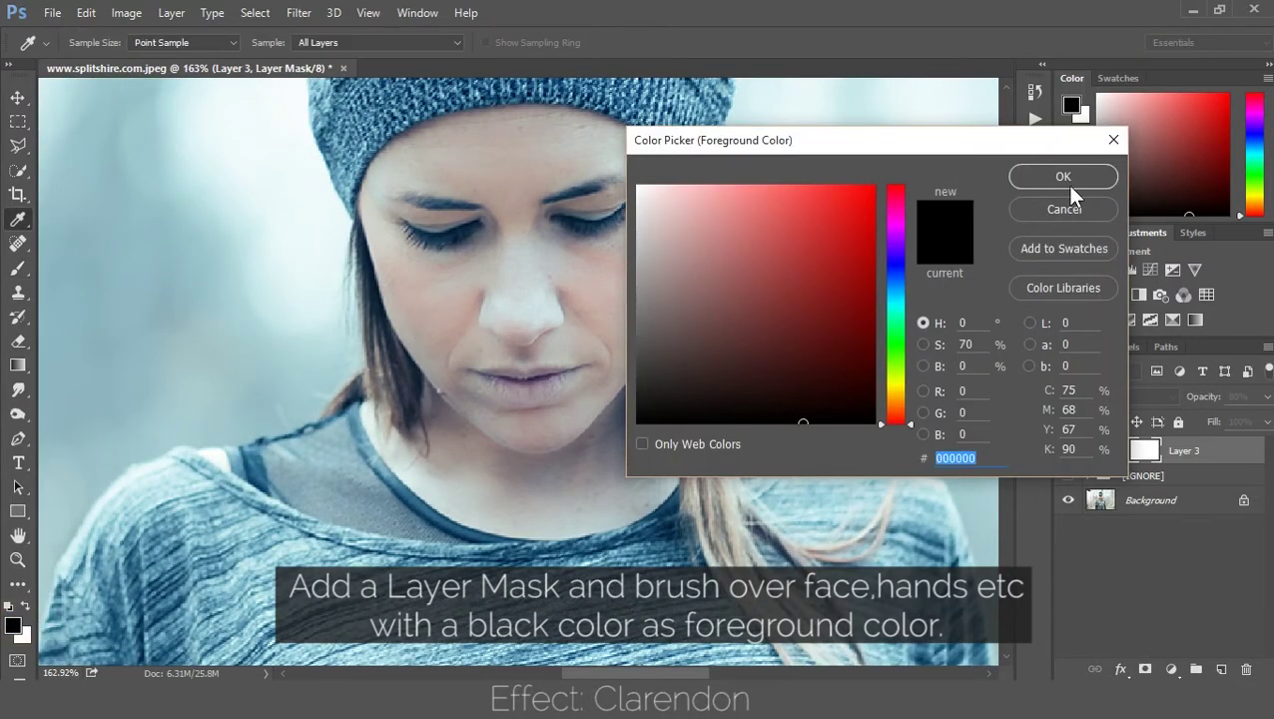
left_click(1066, 183)
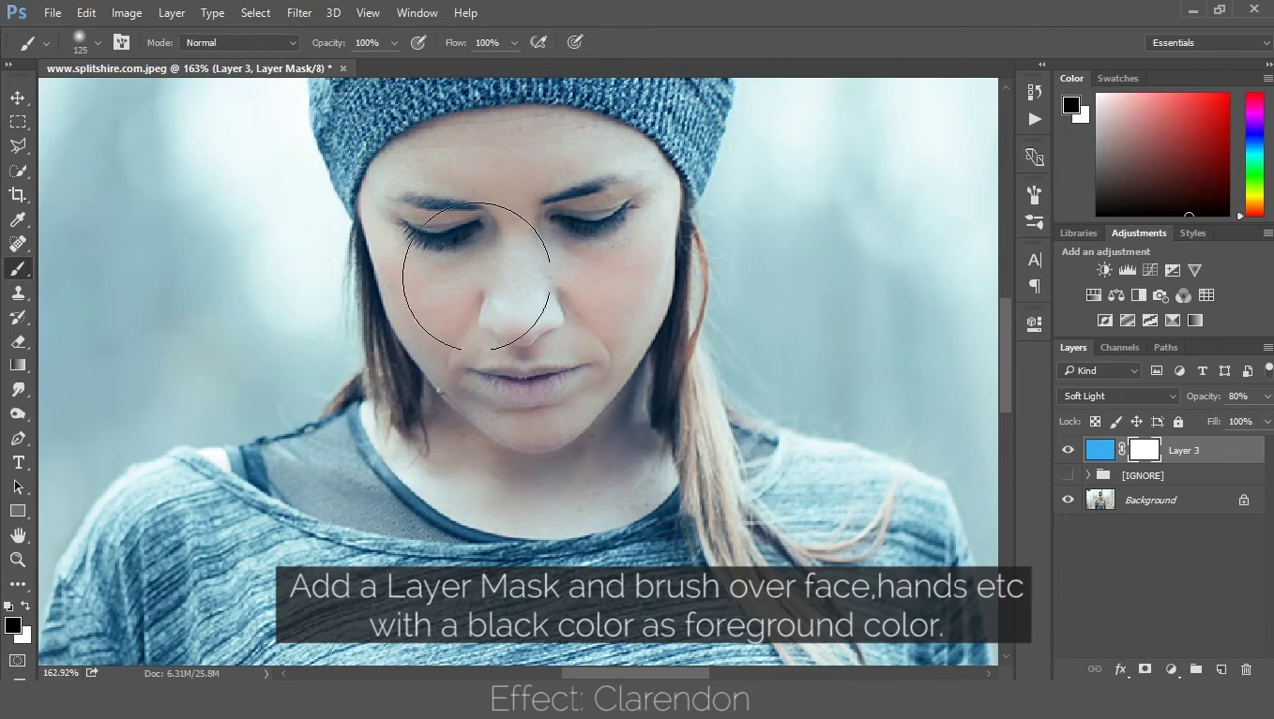
mouse_move(476, 275)
left_mouse_down()
mouse_move(455, 228)
mouse_move(470, 184)
mouse_move(541, 192)
mouse_move(600, 248)
mouse_move(446, 238)
mouse_move(478, 253)
mouse_move(505, 428)
mouse_move(450, 399)
mouse_move(557, 455)
mouse_move(577, 444)
mouse_move(564, 376)
mouse_move(517, 336)
mouse_move(506, 194)
mouse_move(563, 212)
mouse_move(529, 299)
left_mouse_up()
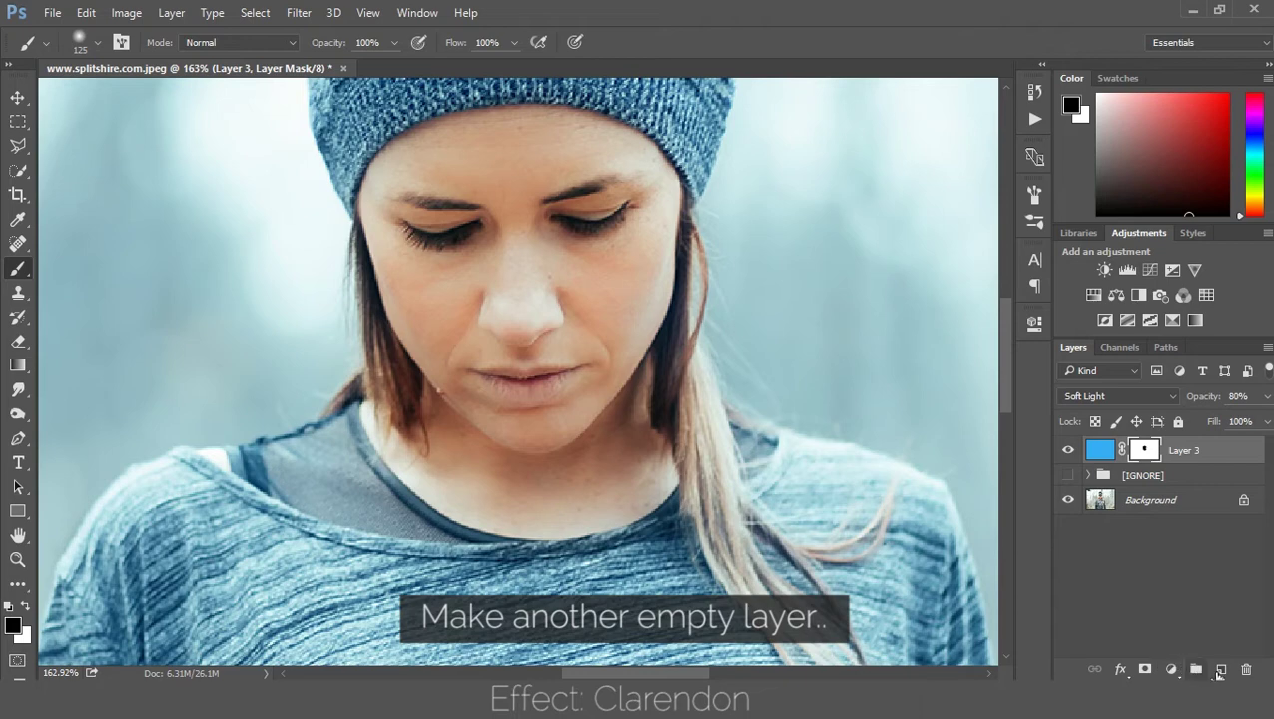
Add Layer 4 and paint pale peach #ffe7c9 over the face
left_click(1220, 670)
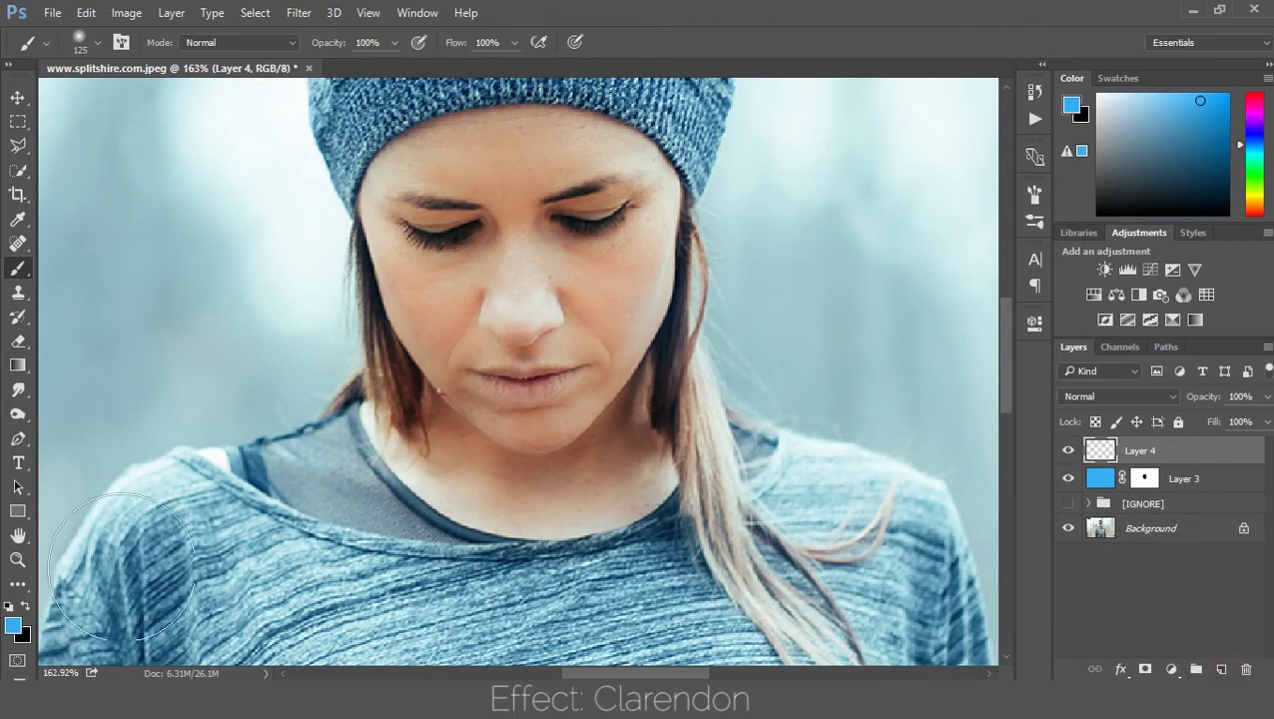
left_click(13, 625)
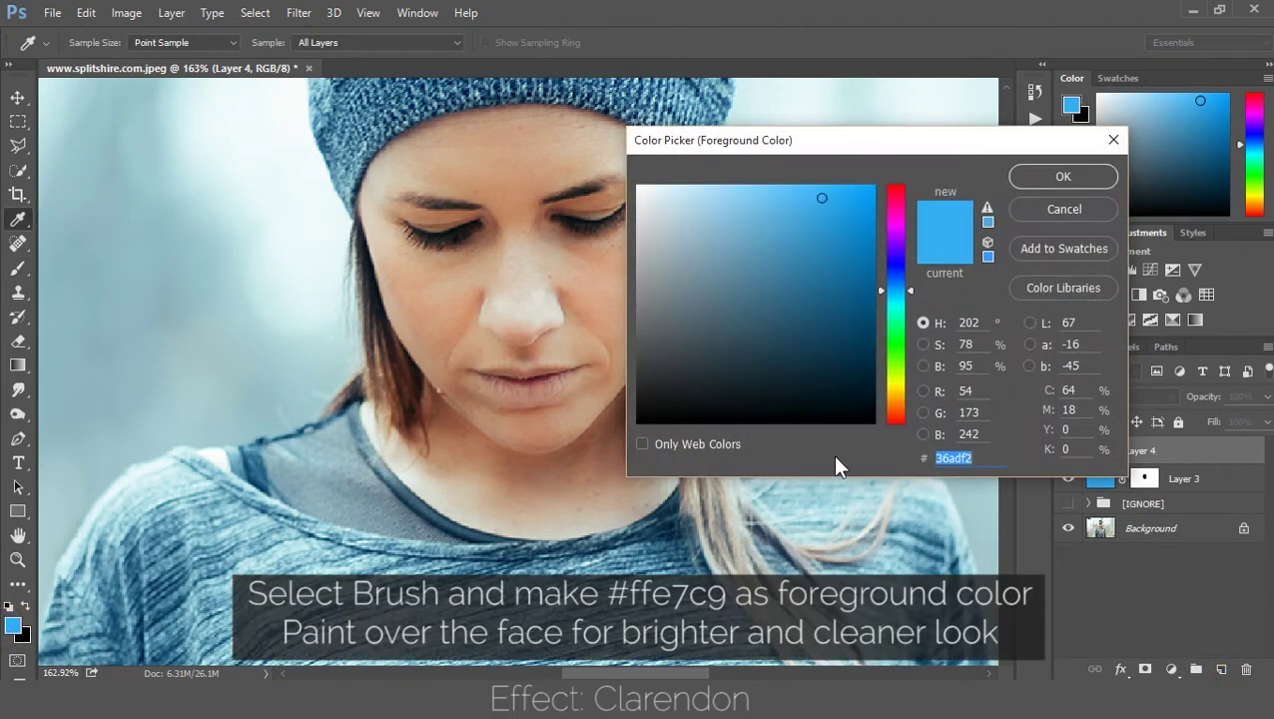
type("ffe7c9")
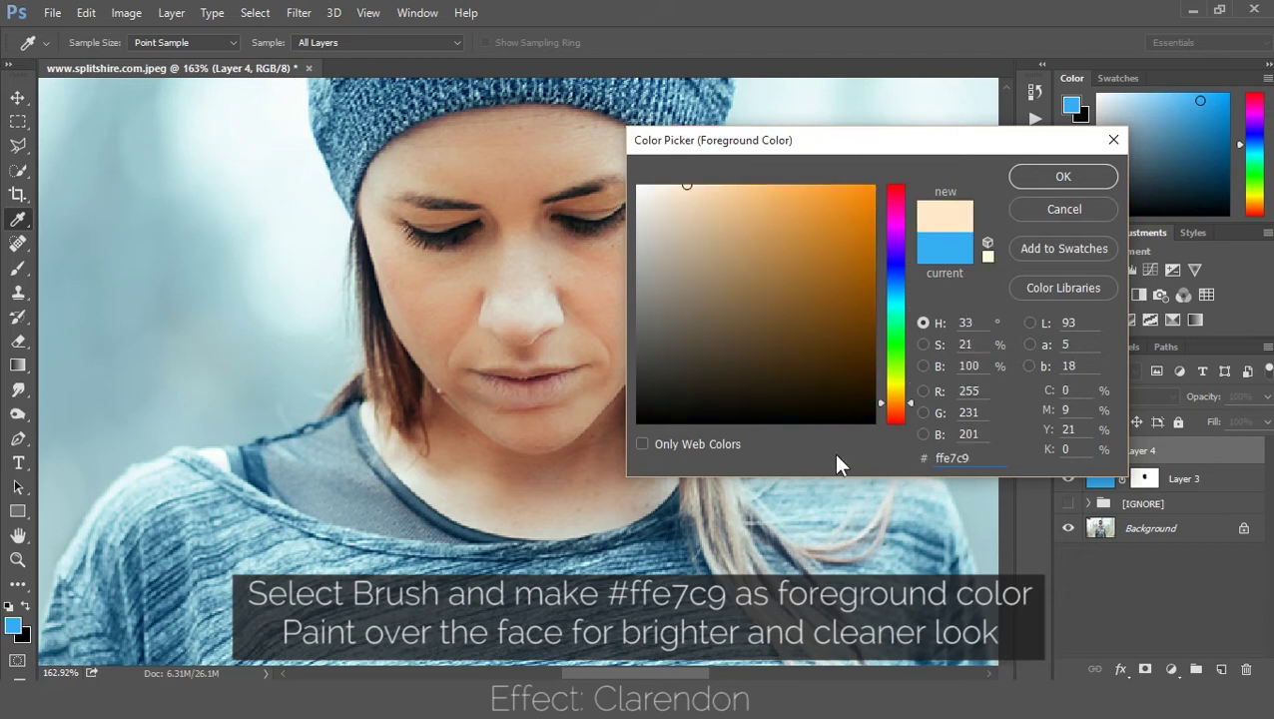
left_click(1020, 178)
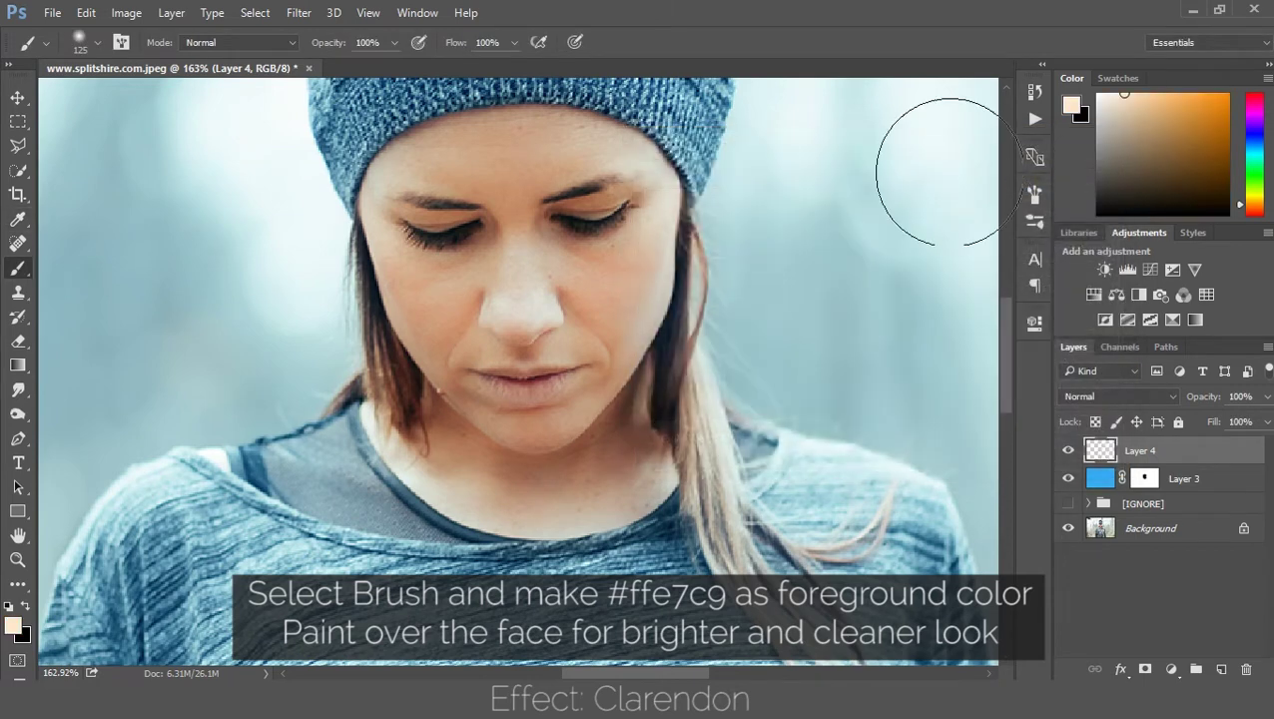
mouse_move(546, 214)
left_mouse_down()
mouse_move(506, 176)
mouse_move(597, 241)
mouse_move(529, 398)
mouse_move(413, 342)
mouse_move(602, 476)
mouse_move(611, 398)
mouse_move(470, 384)
left_mouse_up()
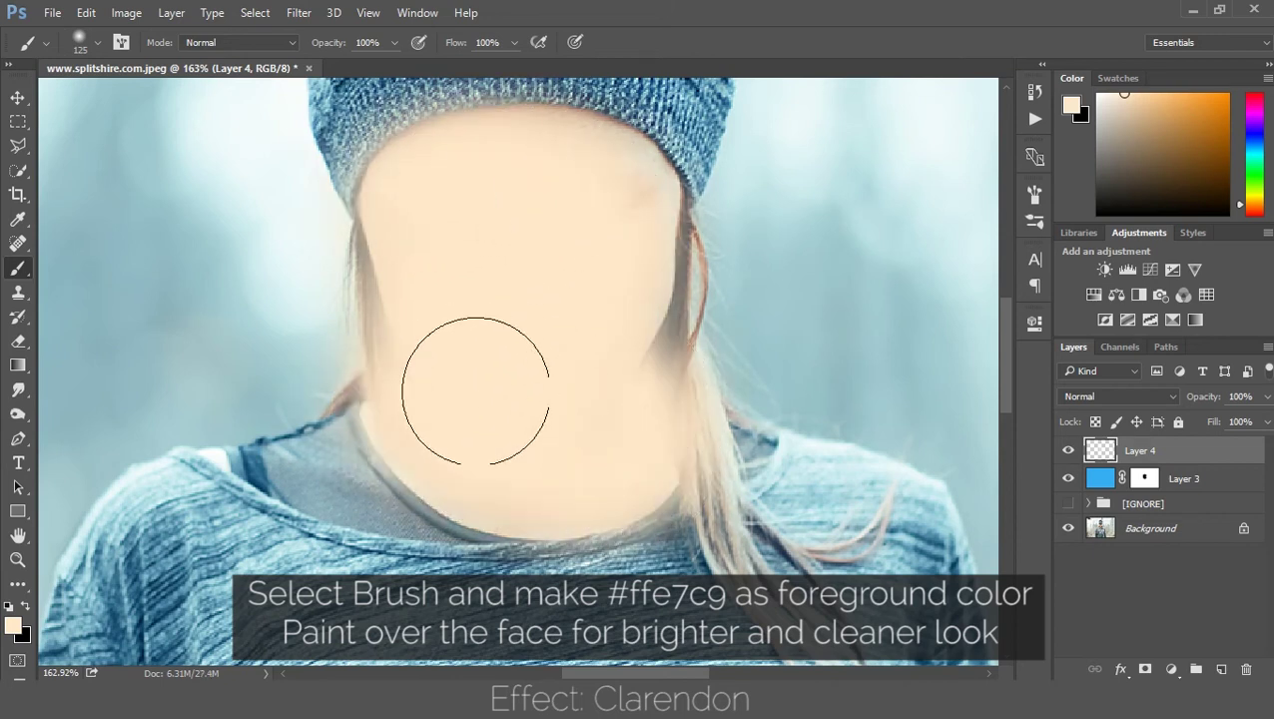
Set Layer 4 to Soft Light at about 38% opacity
left_click(1066, 397)
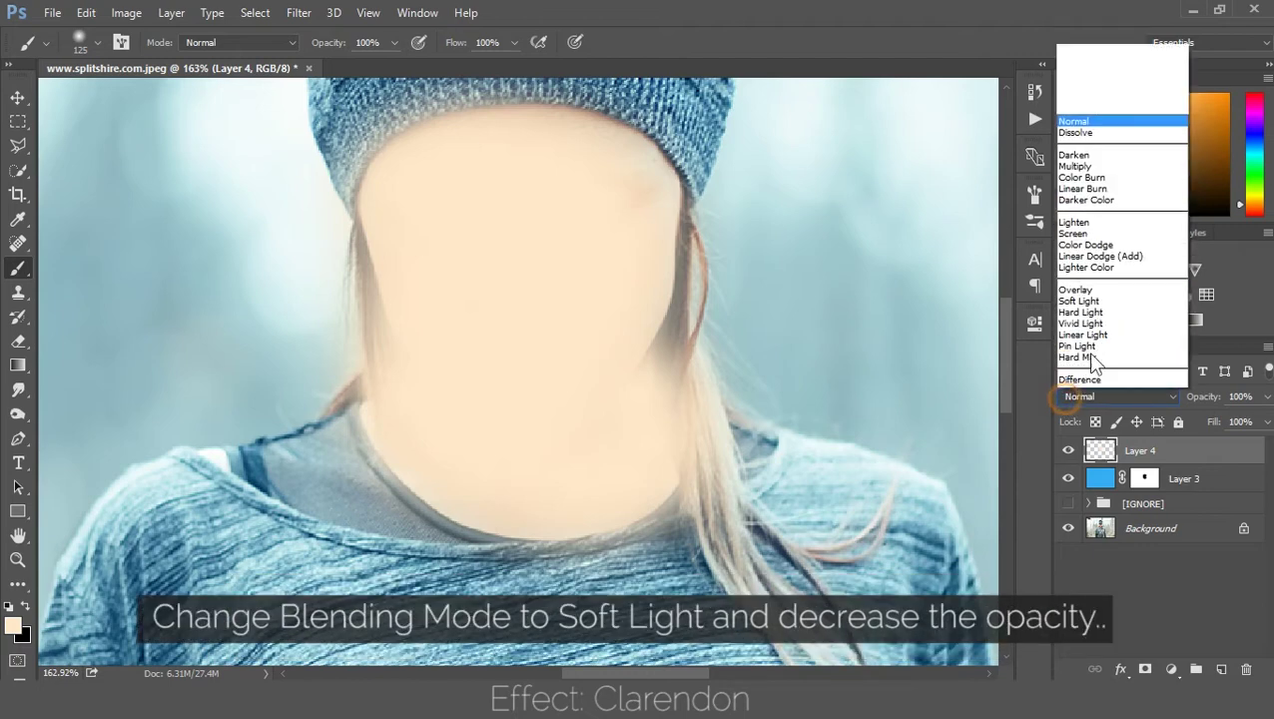
left_click(1091, 222)
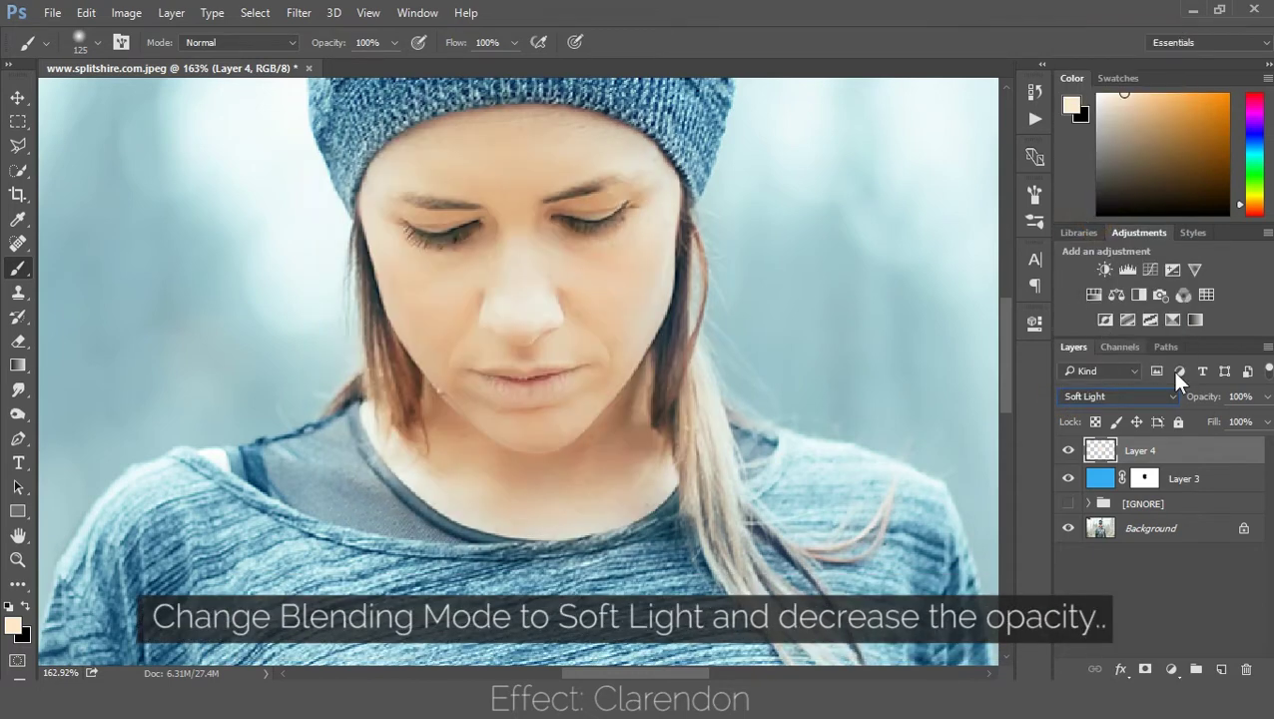
left_click_drag(1204, 395, 1153, 375)
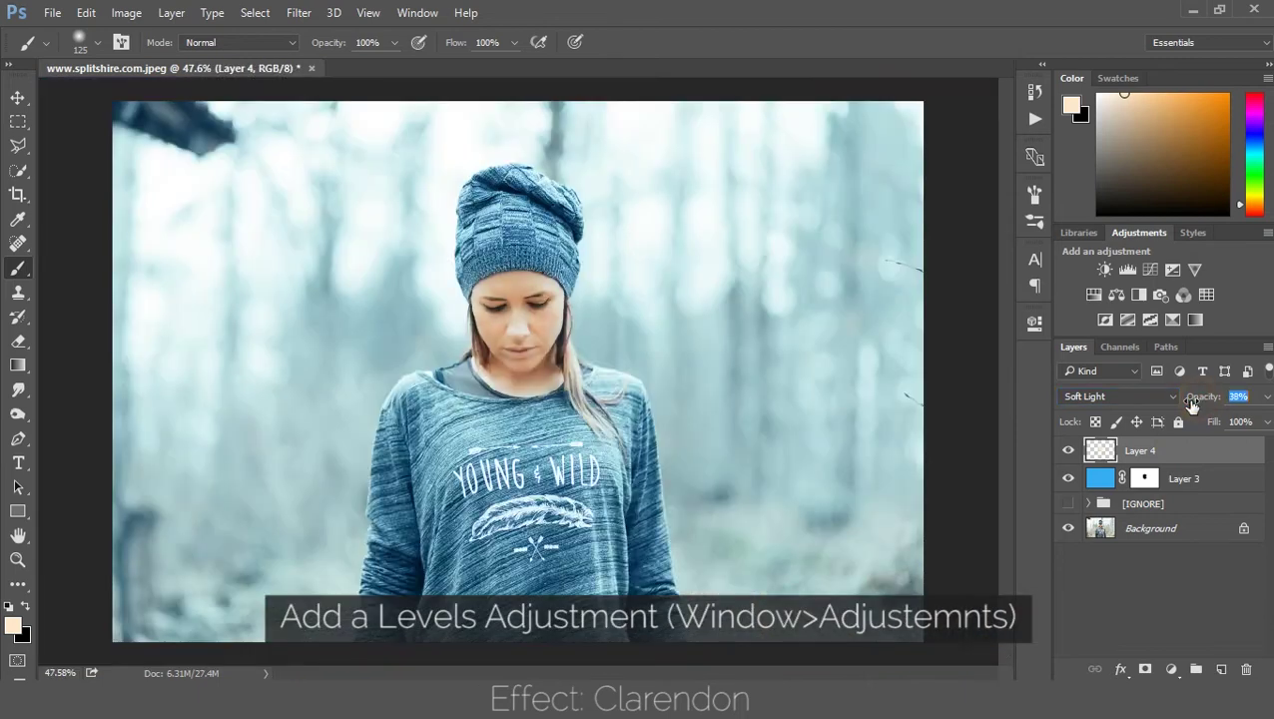
Add a Levels adjustment with white input 231 and midtones around 0.85–0.89
left_click(1120, 271)
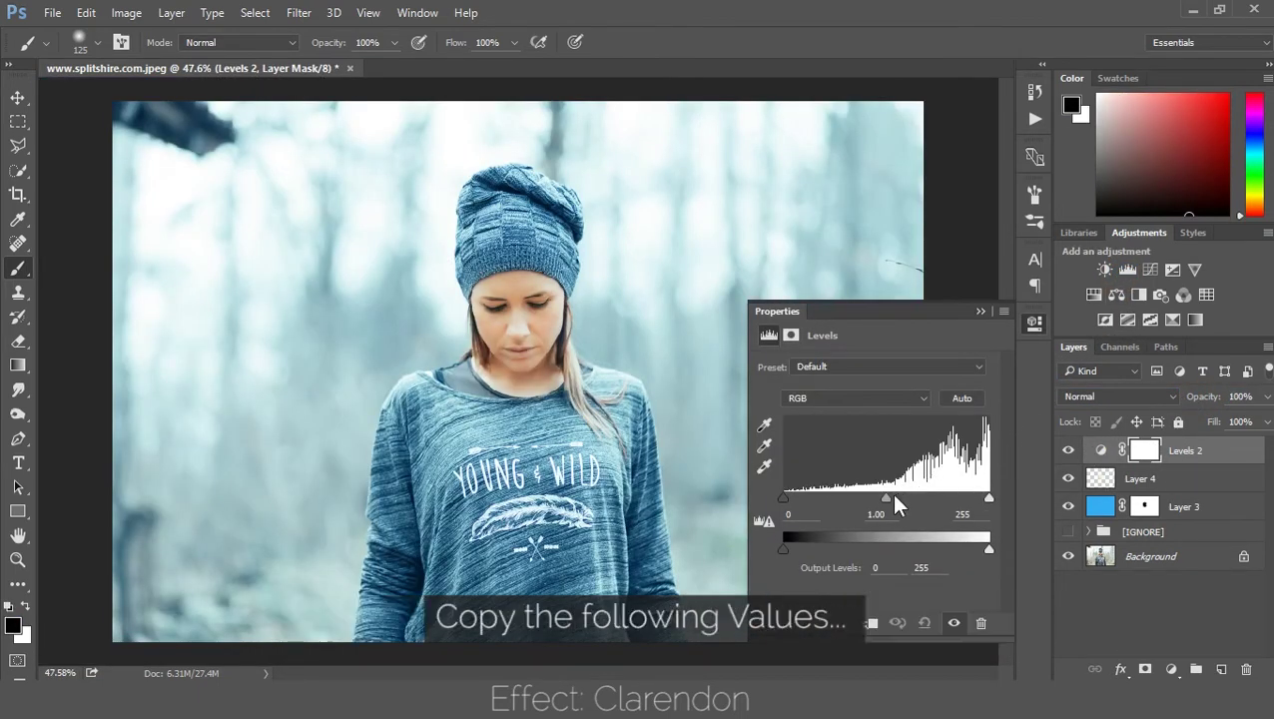
left_click_drag(896, 500, 899, 500)
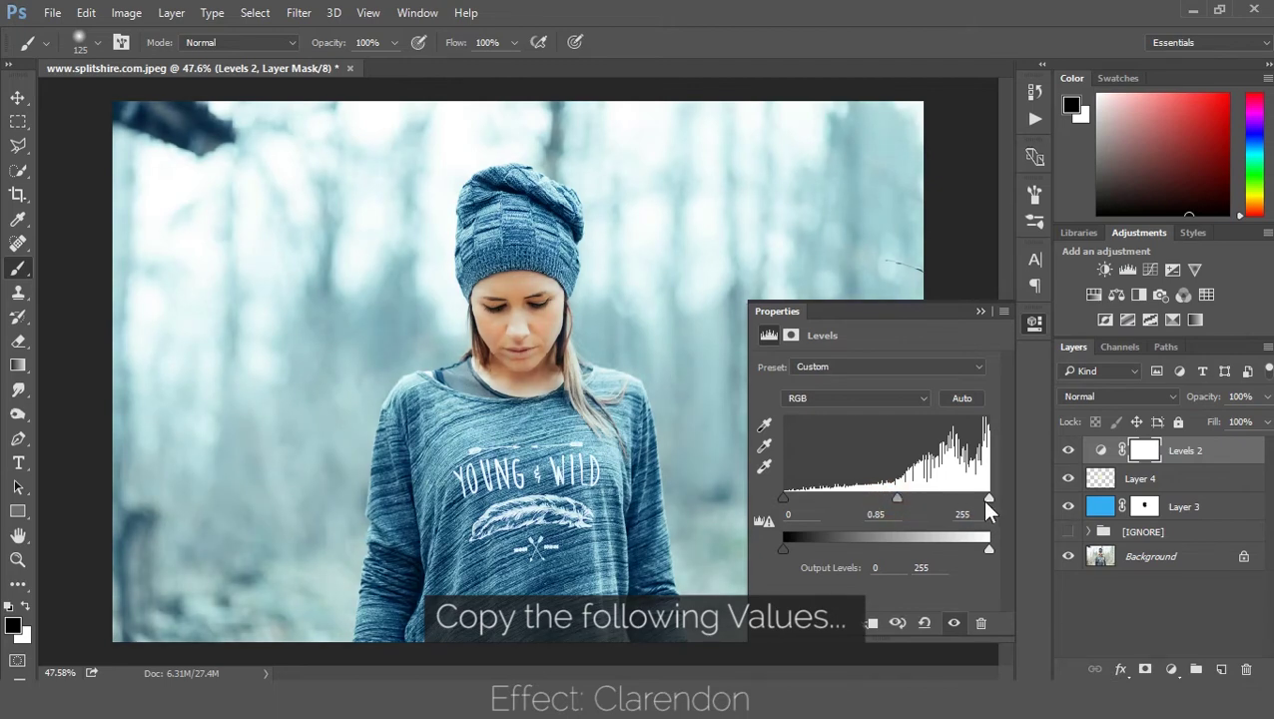
left_click_drag(988, 500, 969, 499)
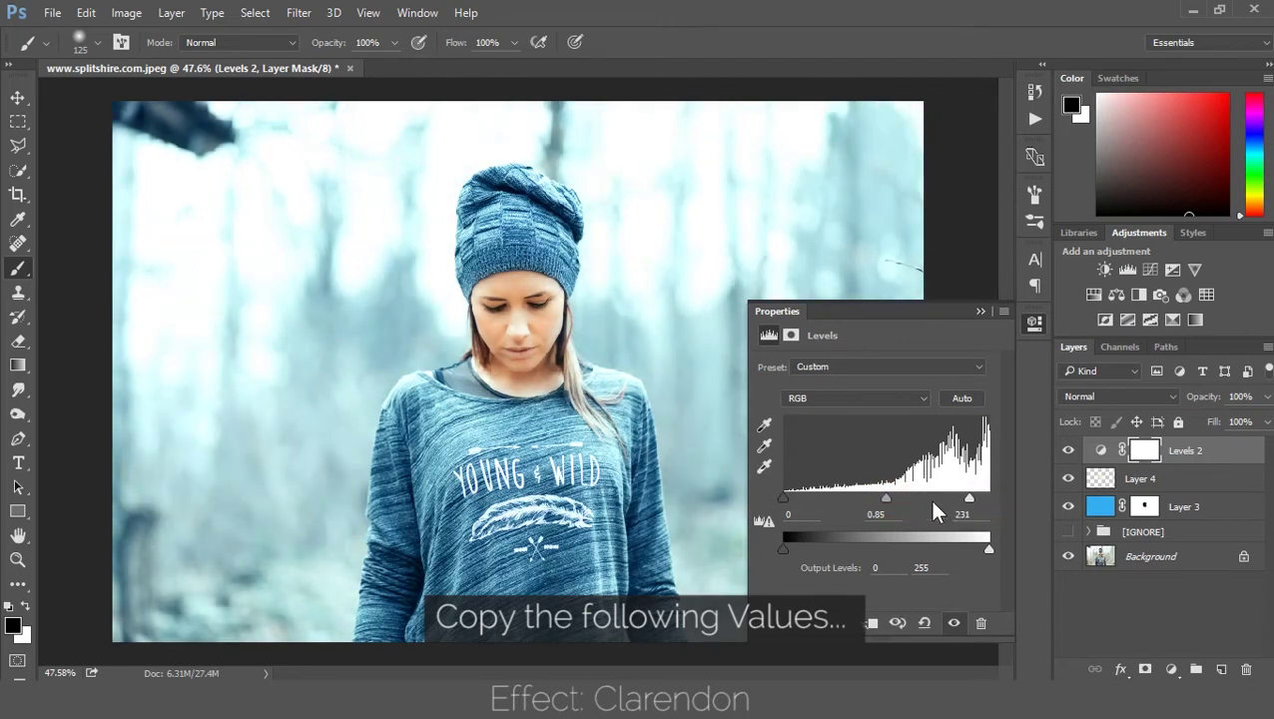
left_click_drag(891, 499, 885, 497)
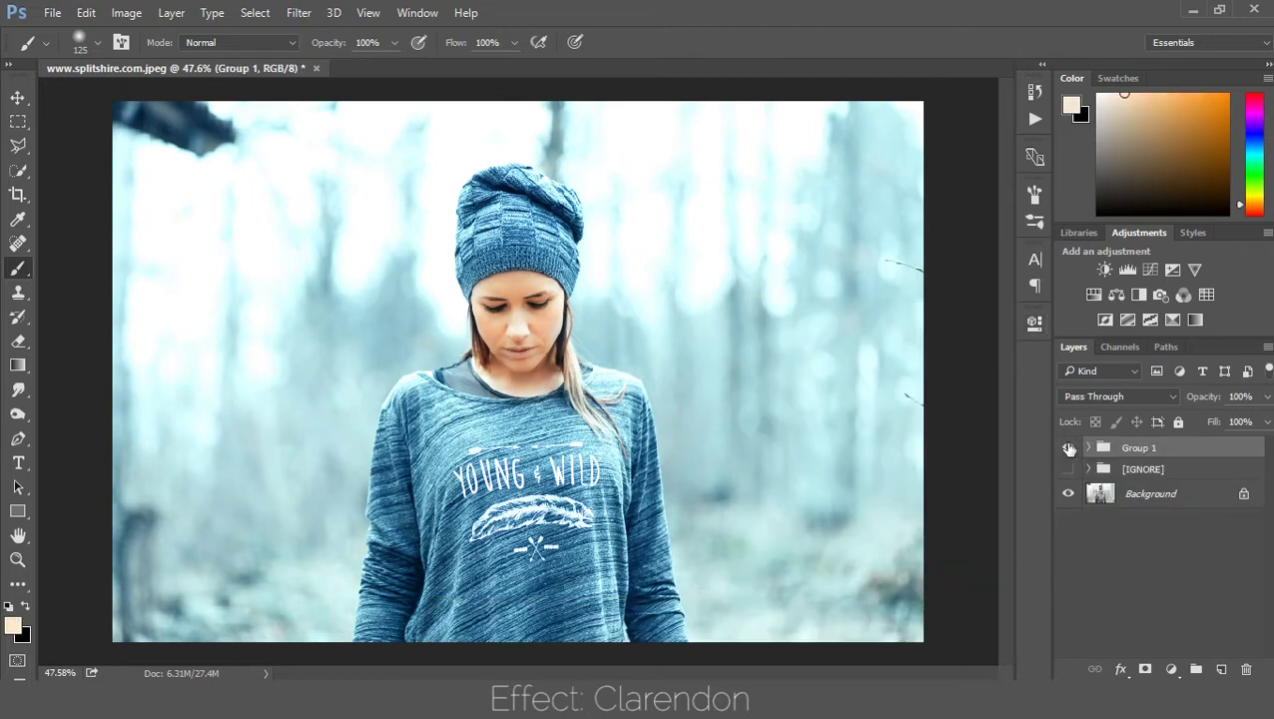
Toggle Group 1's visibility to compare the Clarendon result with the original
left_click(1069, 448)
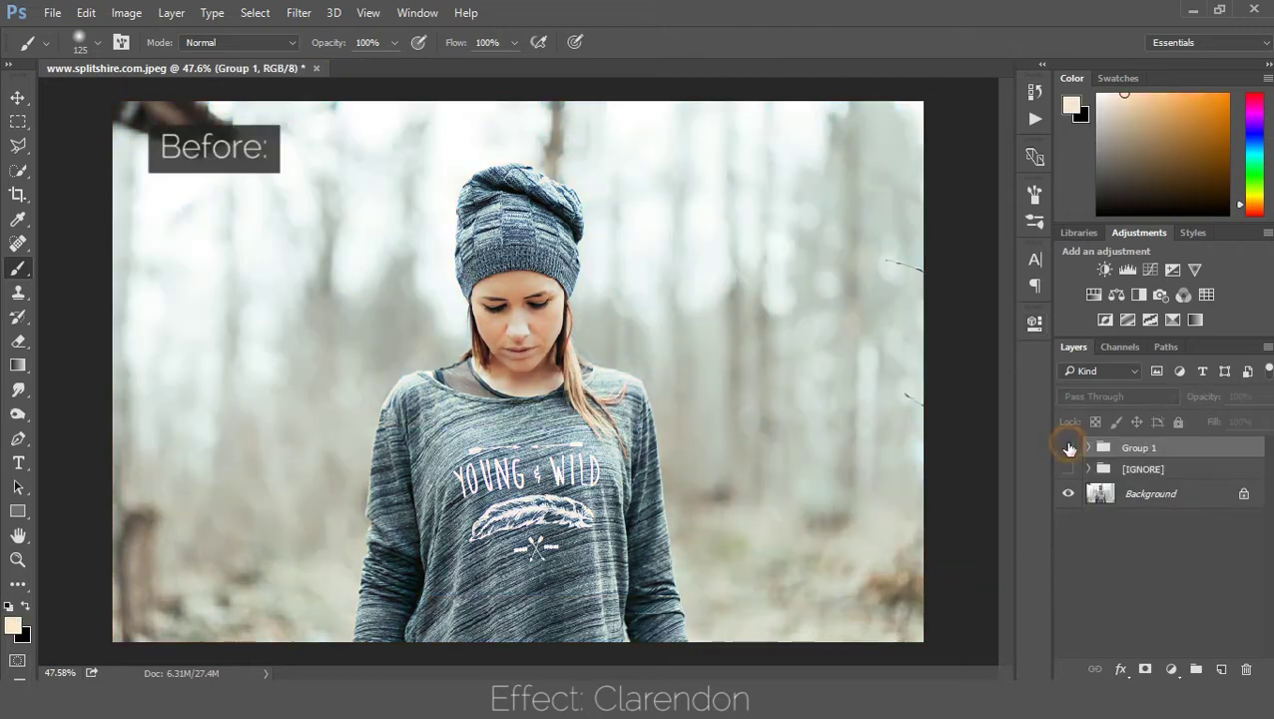
left_click(1068, 449)
left_click(1069, 448)
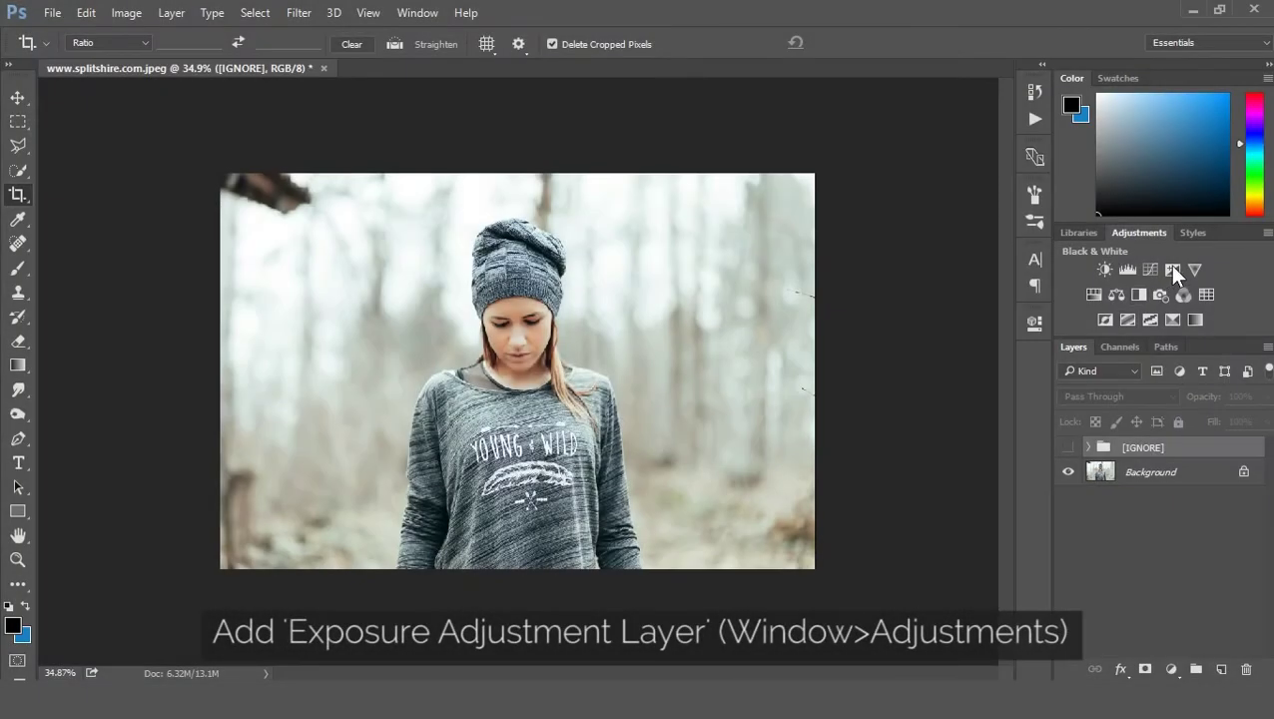
Add Exposure 2 with Offset +0.2000 and Gamma Correction 0.80
left_click(1173, 270)
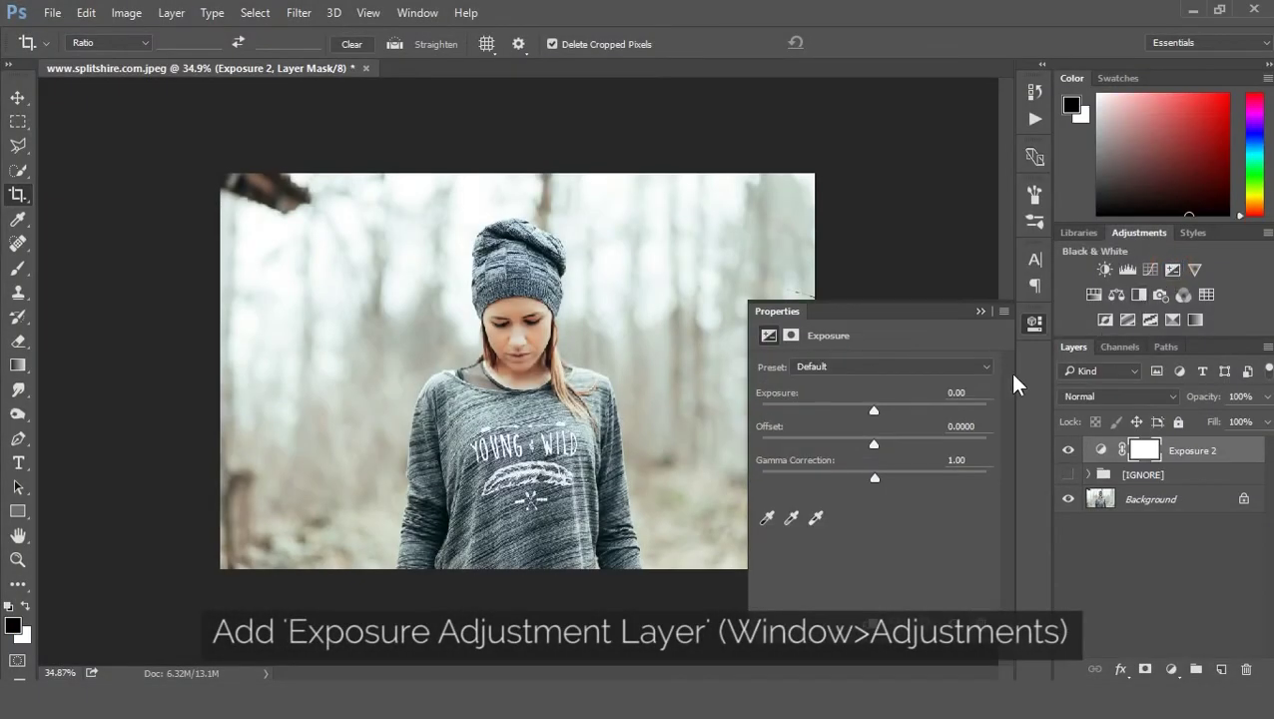
left_click_drag(874, 441, 907, 438)
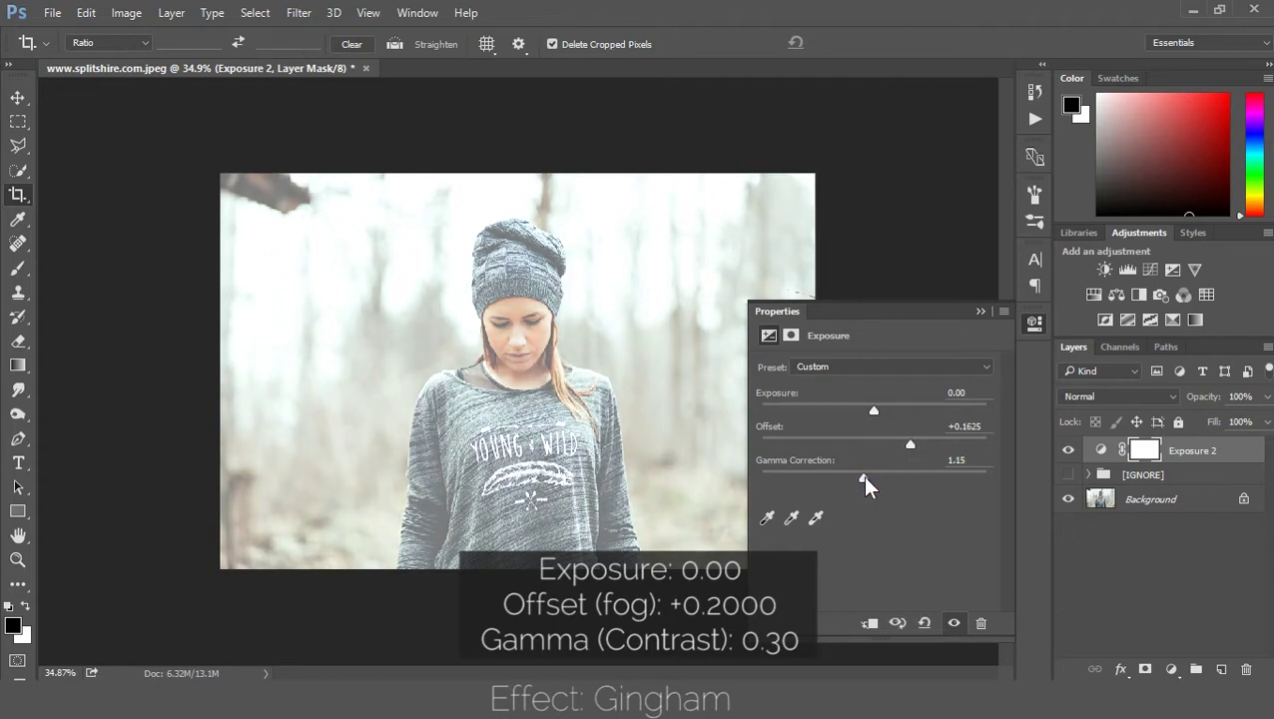
left_click_drag(867, 476, 882, 475)
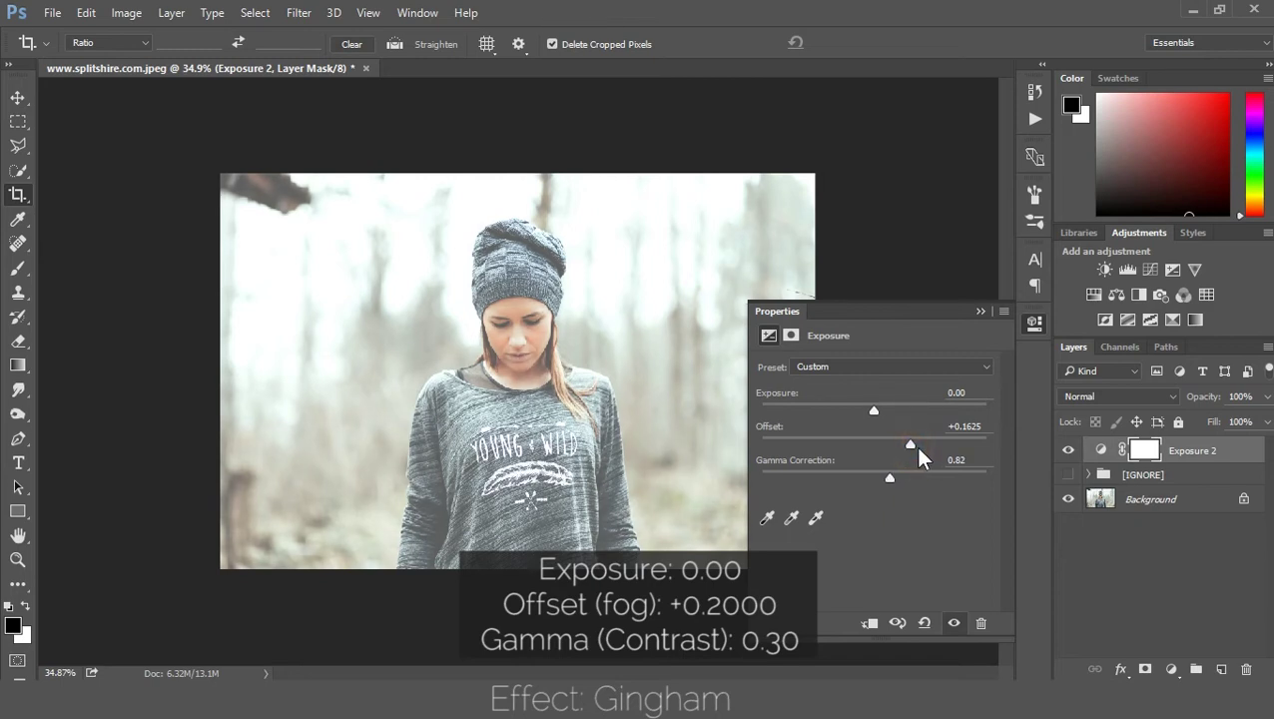
left_click_drag(919, 447, 967, 433)
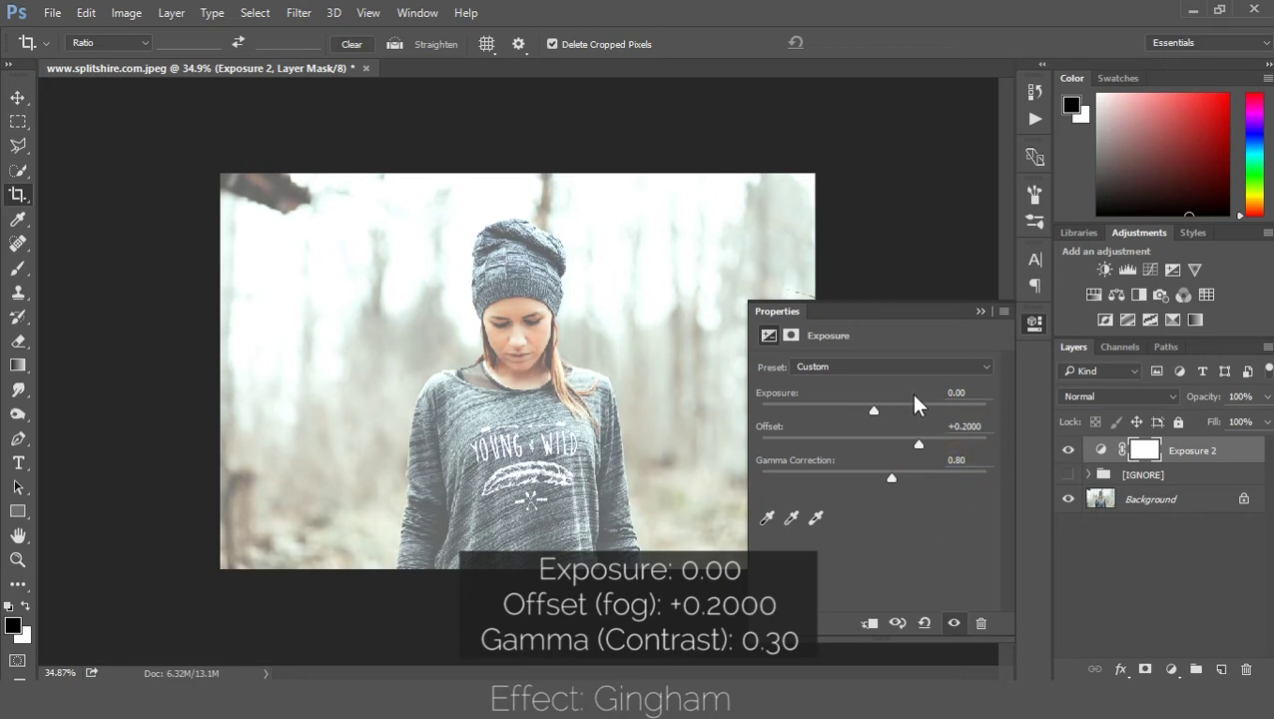
left_click(980, 310)
Add Levels 3 above Exposure 2 with black input about 10 and midtones 0.90
left_click(1125, 270)
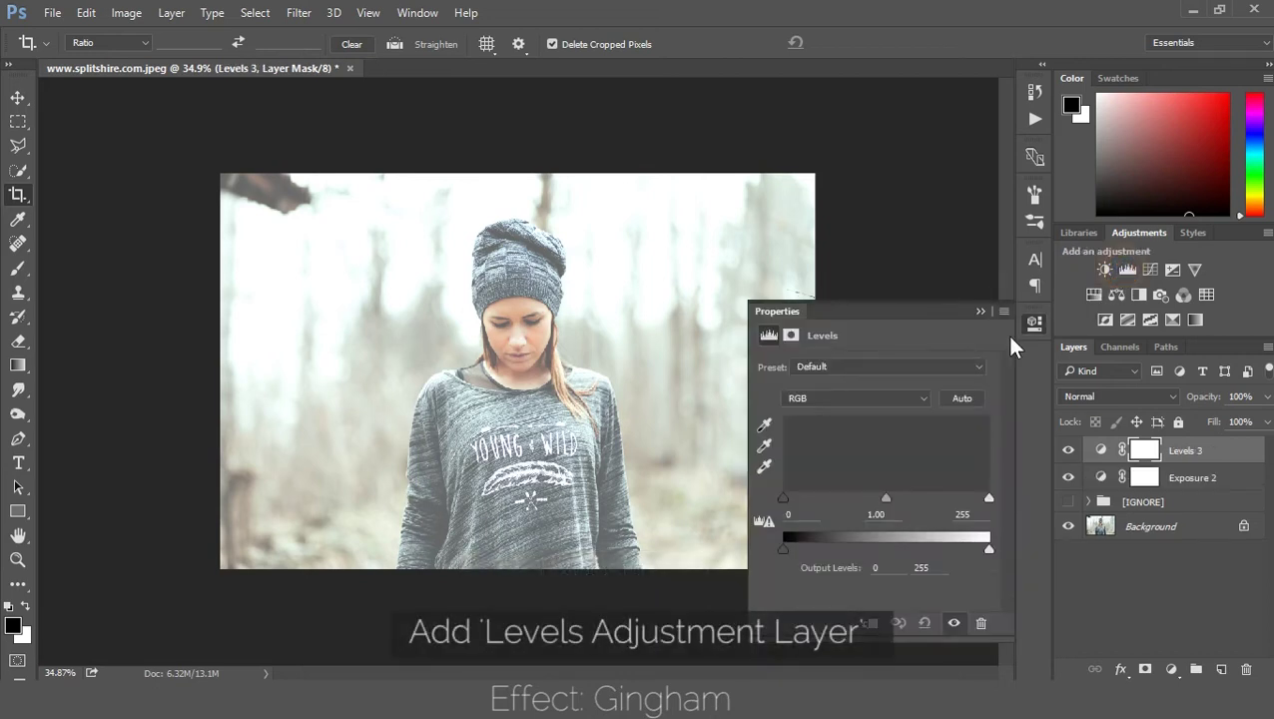
left_click_drag(886, 497, 894, 498)
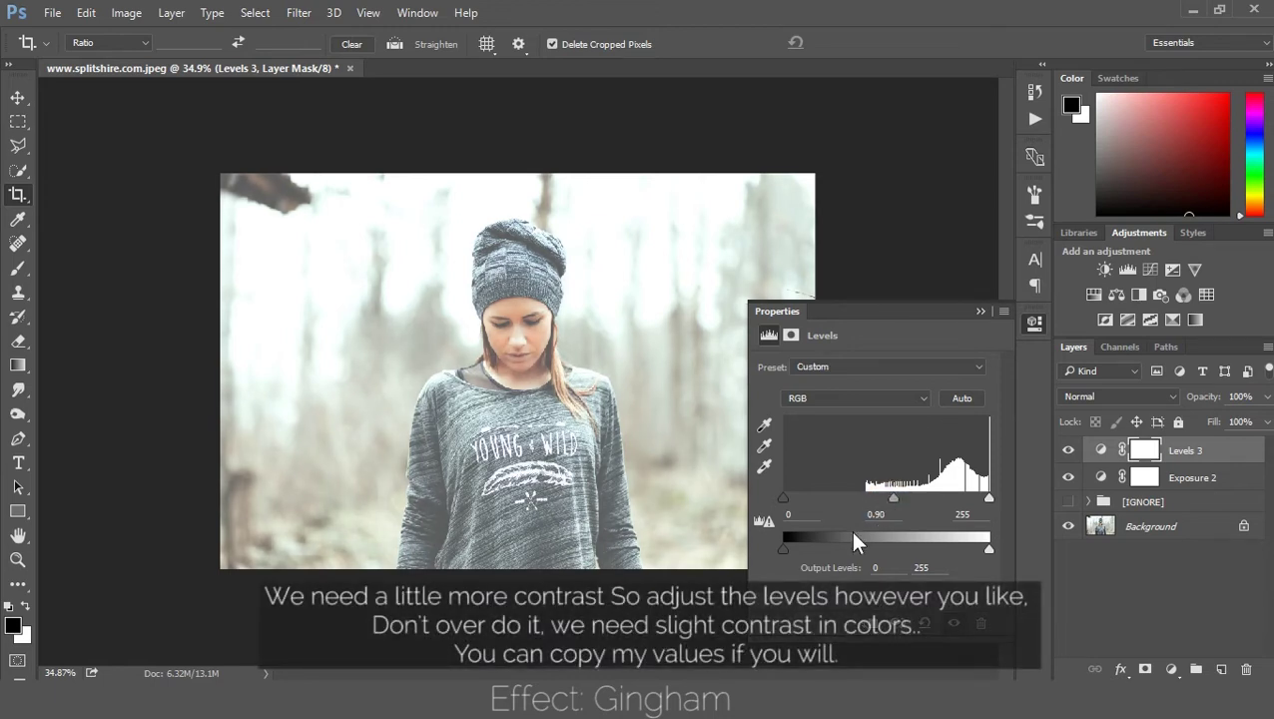
left_click_drag(785, 504, 791, 504)
left_click_drag(799, 514, 766, 511)
left_click(980, 311)
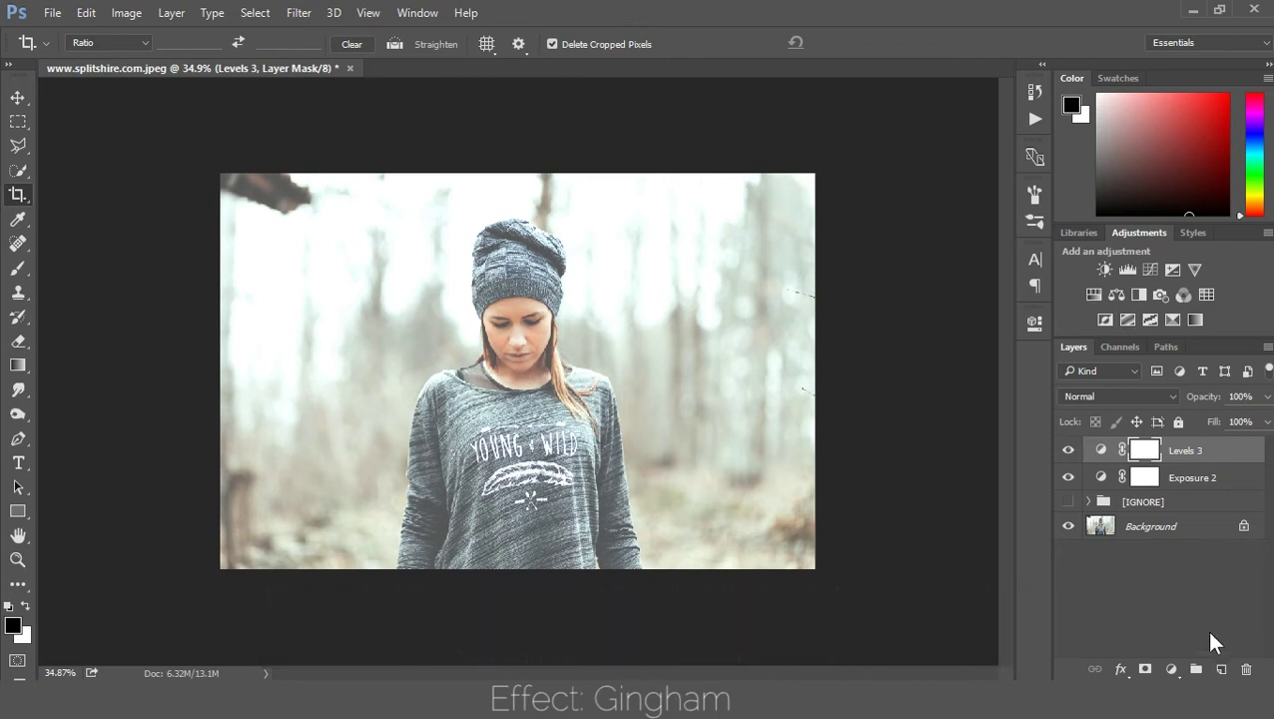
Add Hue/Saturation 2 above Levels 3 with Saturation set to -20
left_click(1093, 294)
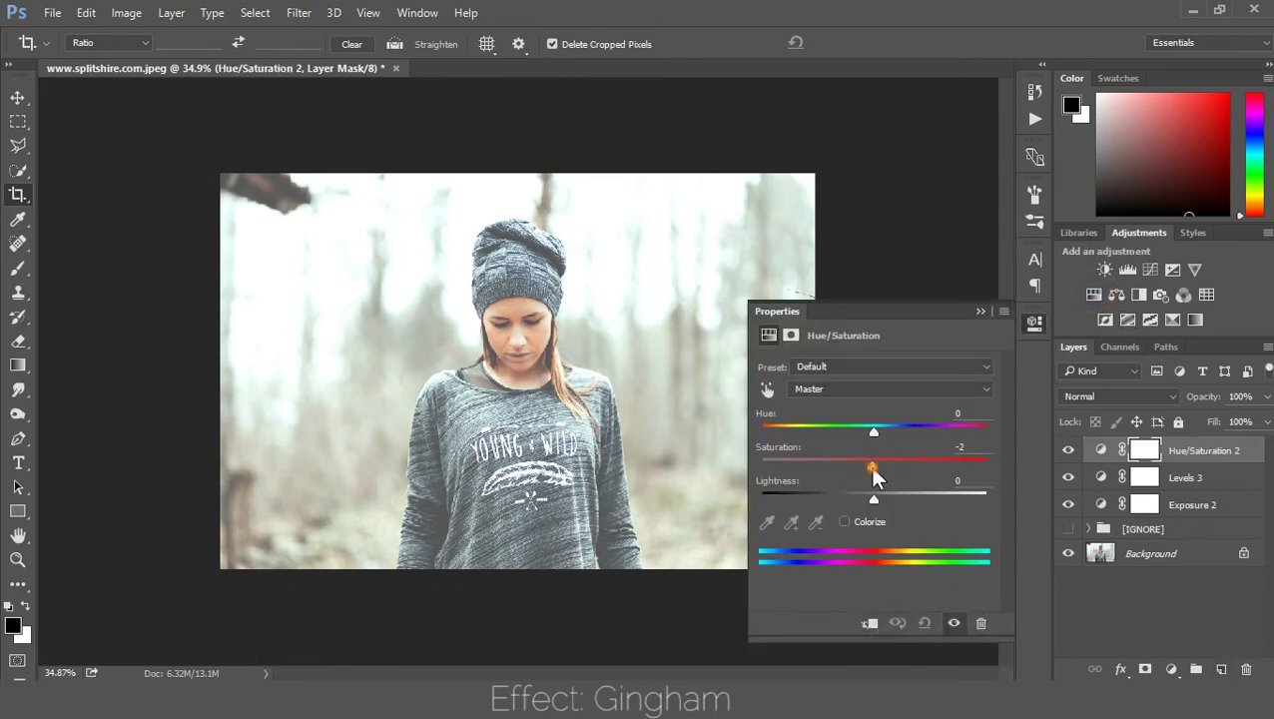
left_click_drag(873, 468, 850, 468)
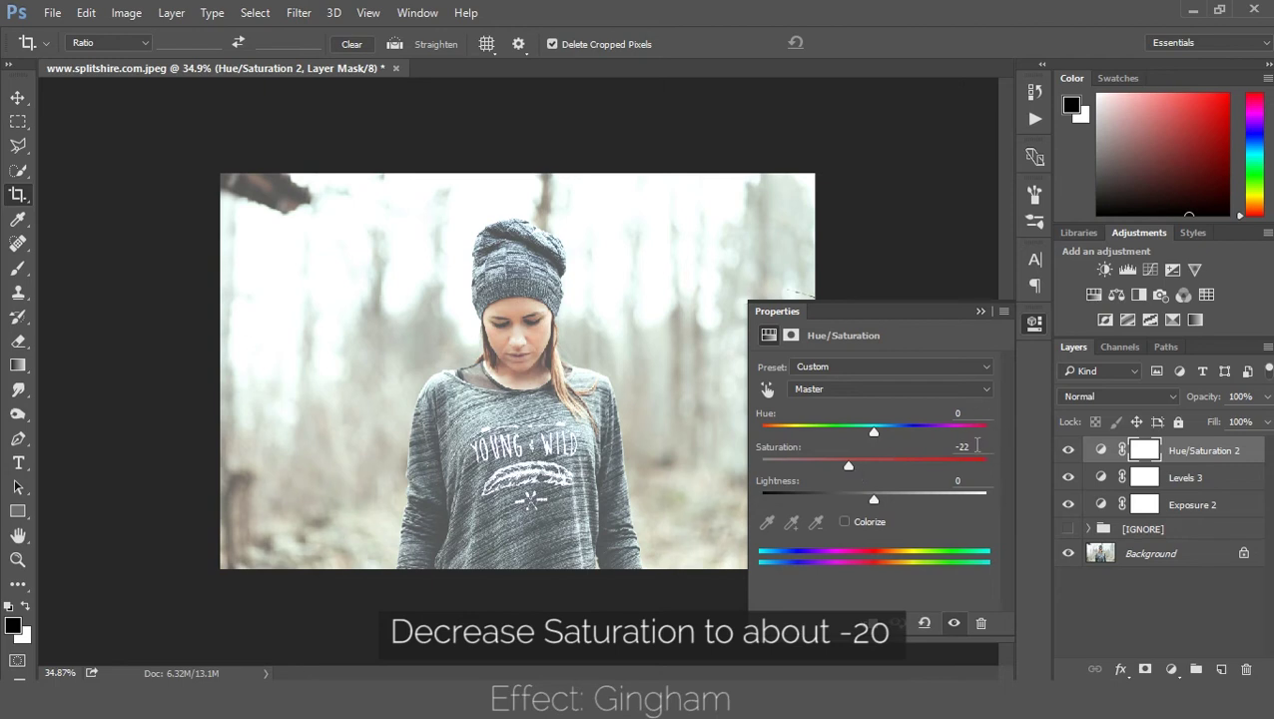
type("-20")
left_click(980, 311)
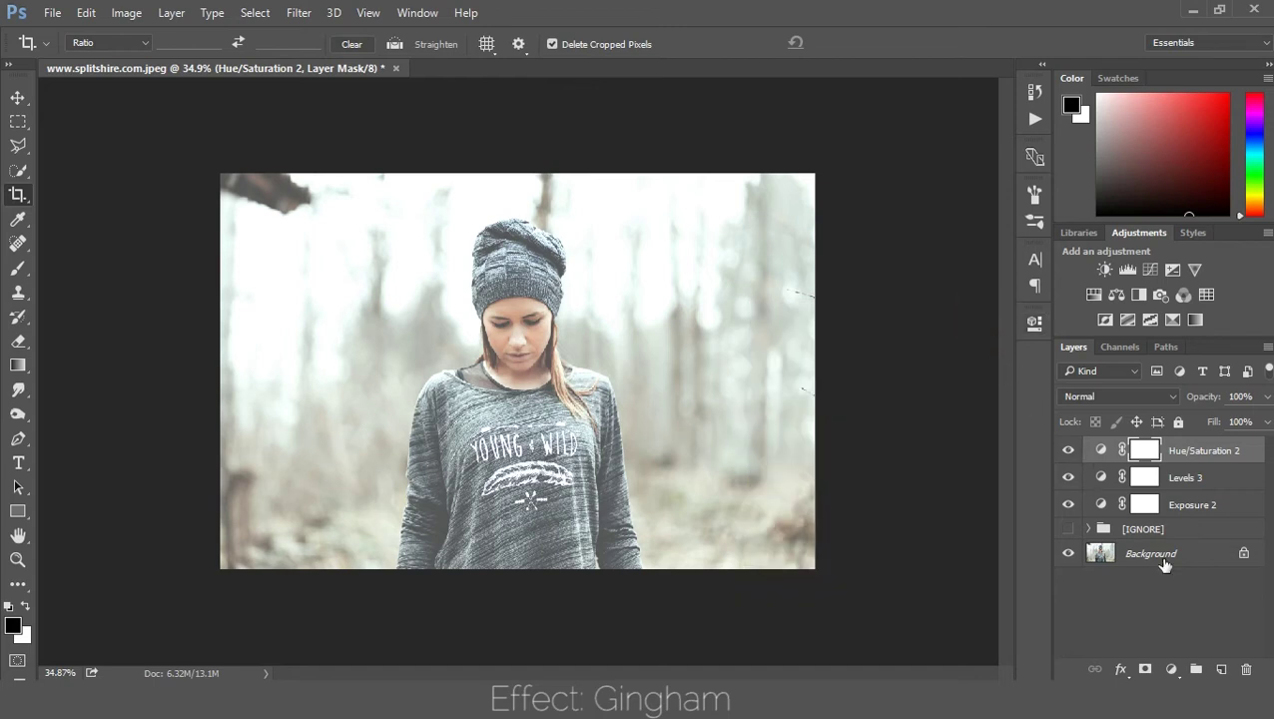
Add a new layer and set the foreground colour to blue #1583c7
left_click(1224, 669)
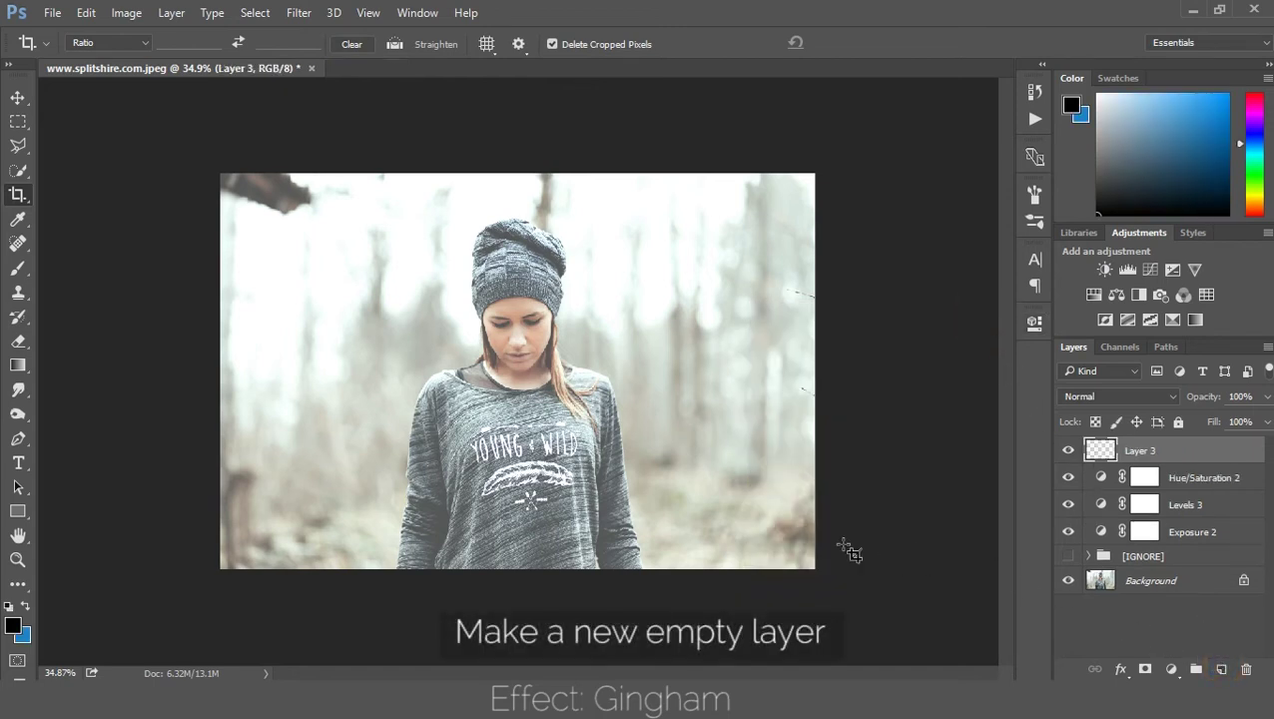
left_click(26, 606)
left_click(13, 626)
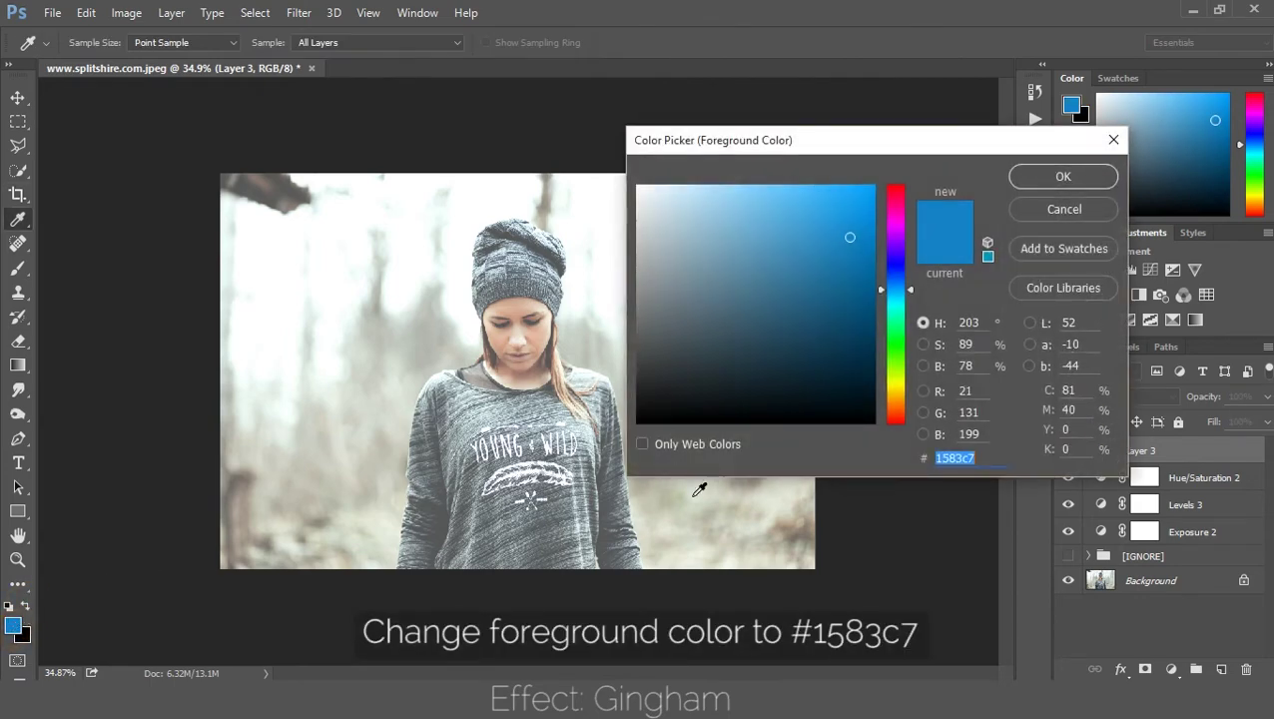
left_click(983, 459)
double_click(982, 458)
left_click(1042, 180)
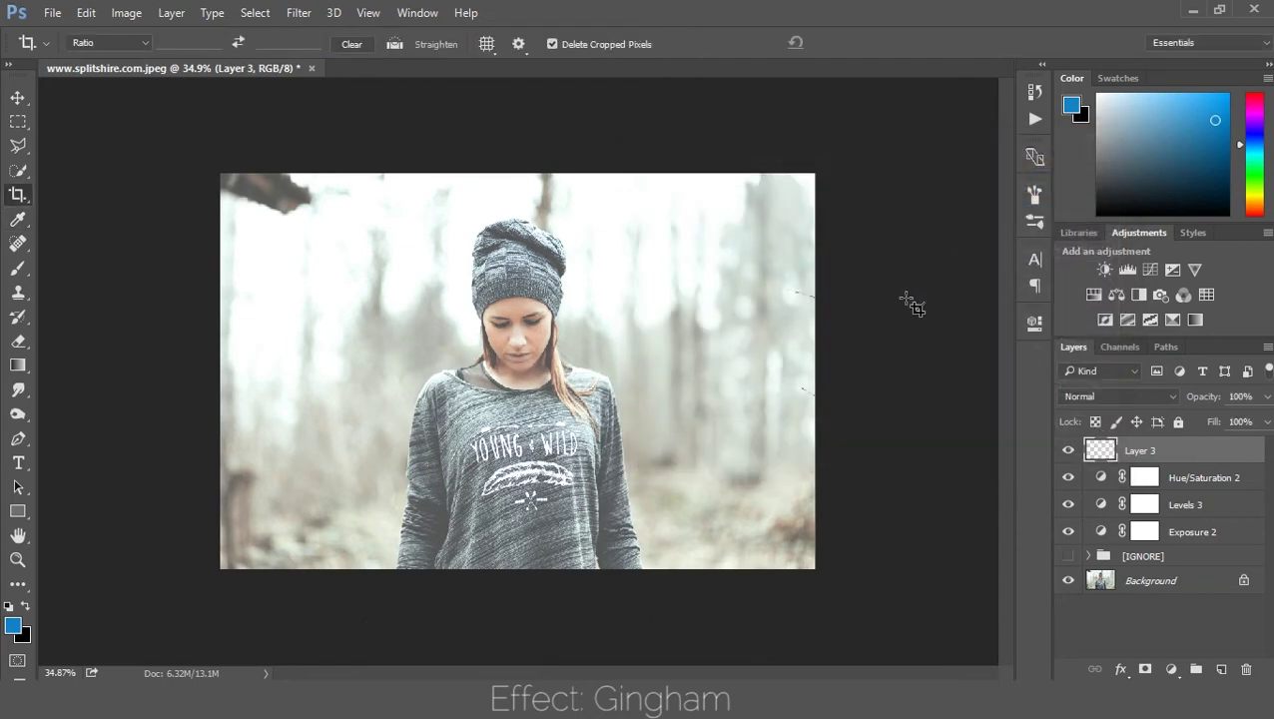
Paint the new Layer 3 solid blue across the whole image
key("alt+BackSpace")
key("ctrl+z")
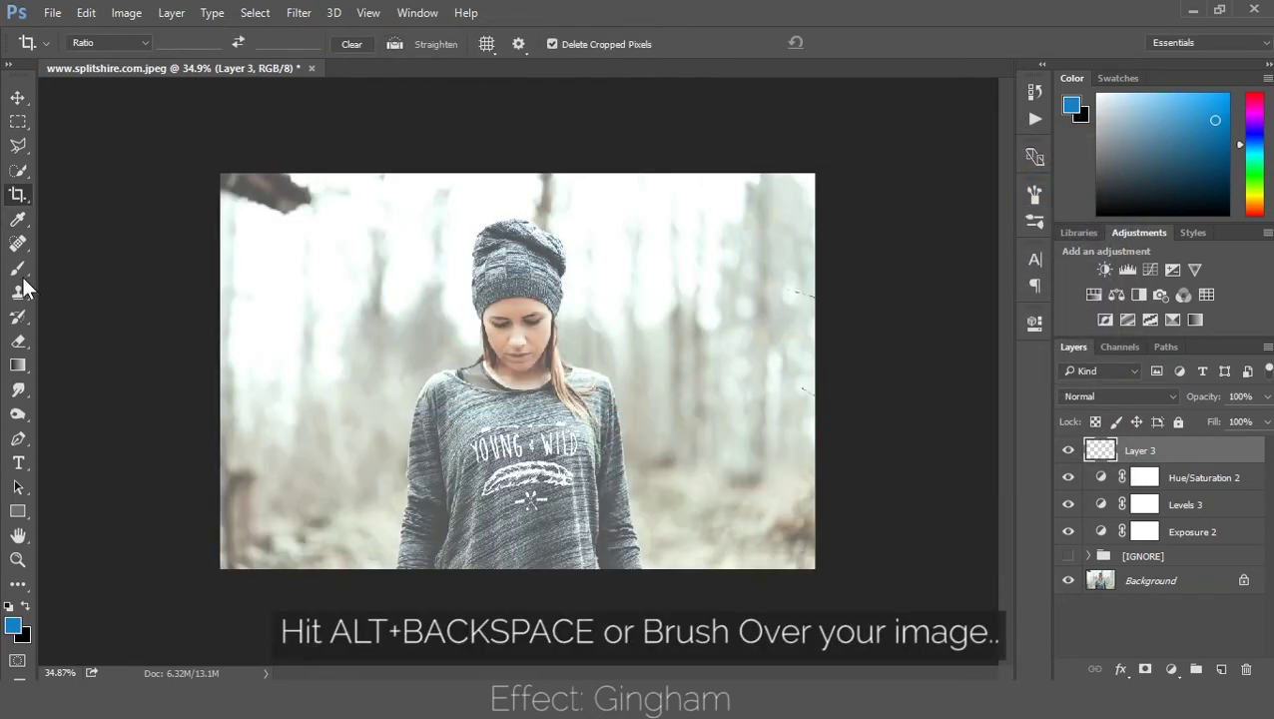
left_click(20, 267)
mouse_move(234, 194)
left_mouse_down()
mouse_move(154, 224)
mouse_move(693, 226)
mouse_move(285, 205)
mouse_move(885, 293)
mouse_move(176, 333)
mouse_move(138, 393)
mouse_move(799, 373)
mouse_move(251, 620)
mouse_move(839, 497)
mouse_move(762, 421)
mouse_move(762, 530)
left_mouse_up()
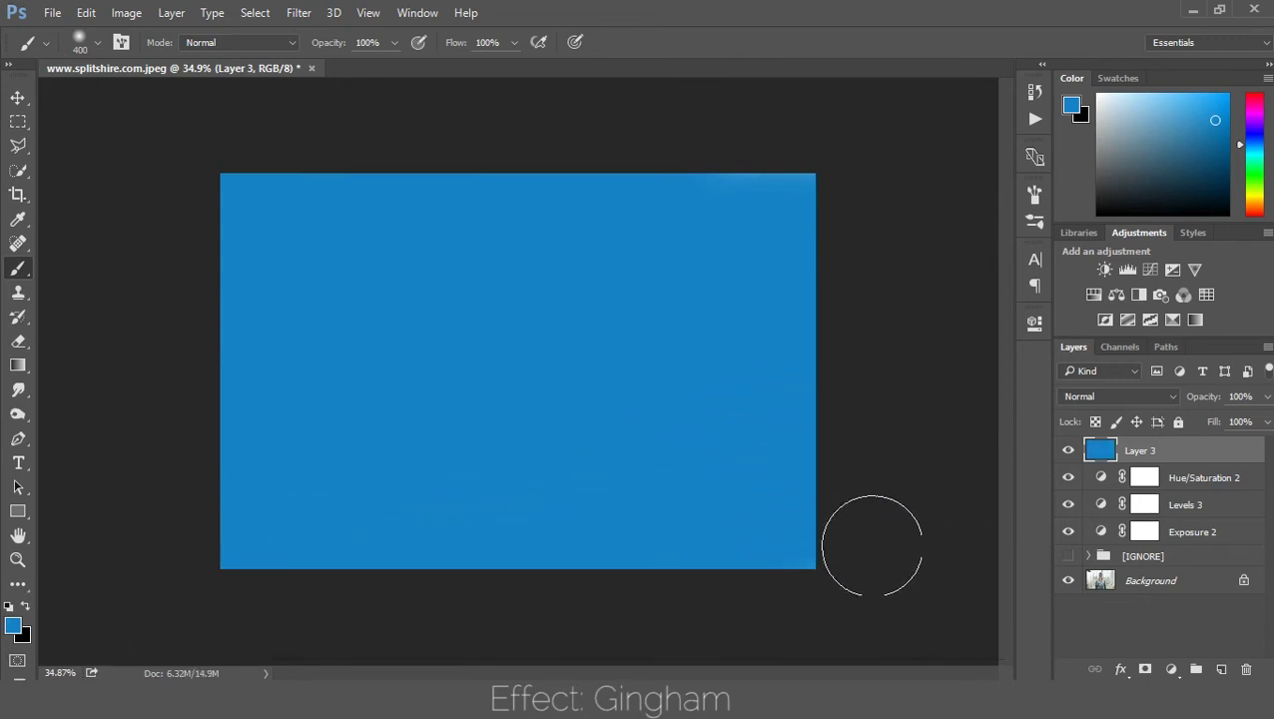
Set the blue Layer 3 to Overlay blending at 10% opacity
left_click(1118, 395)
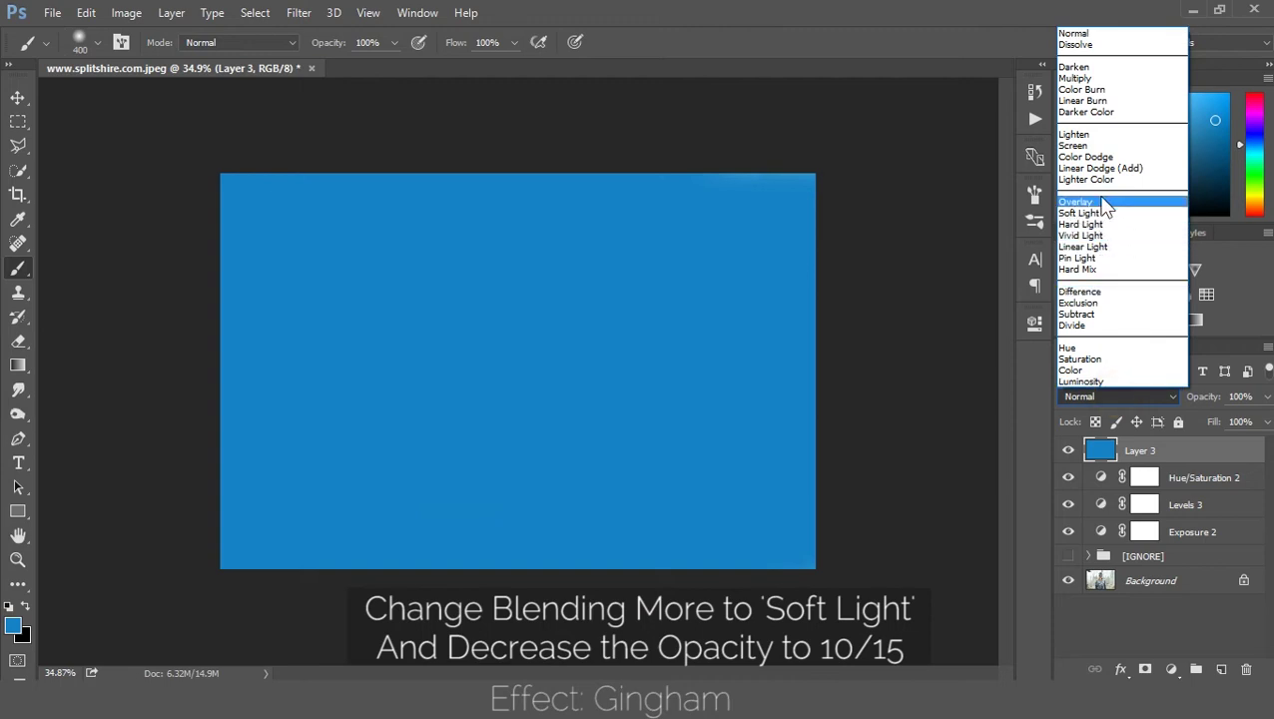
left_click(1105, 203)
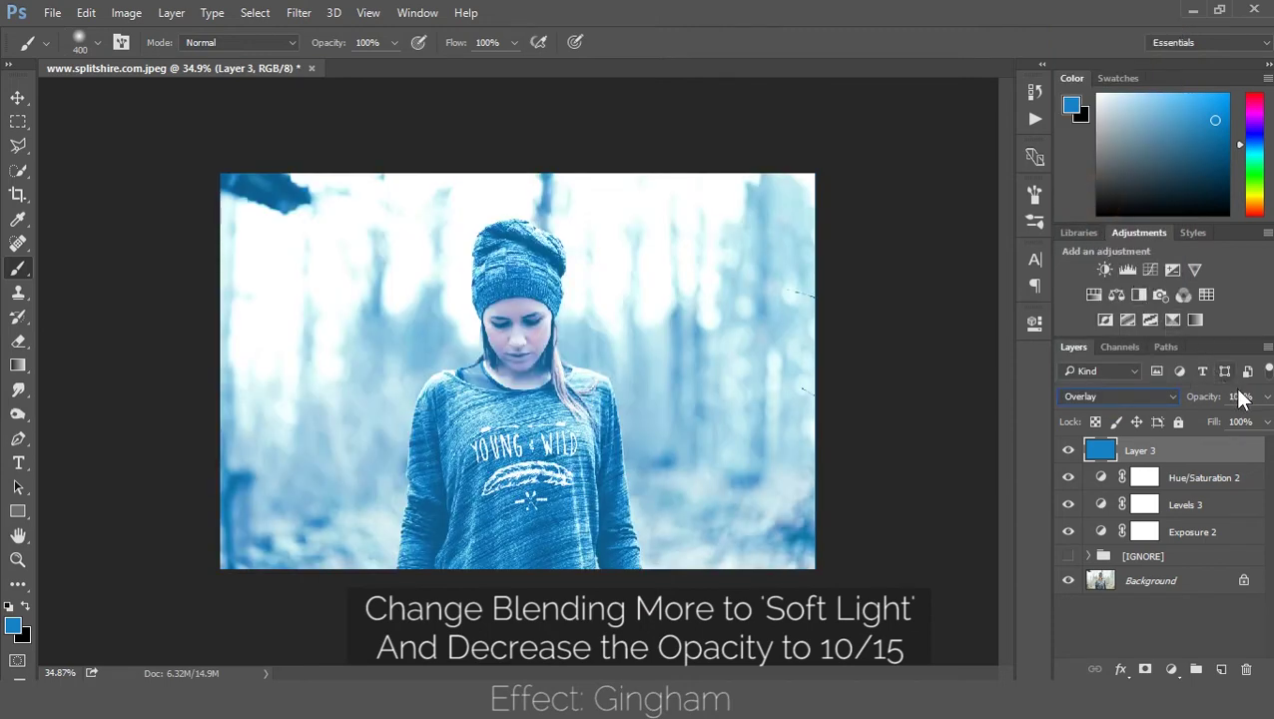
left_click(1243, 395)
type("10")
key("Return")
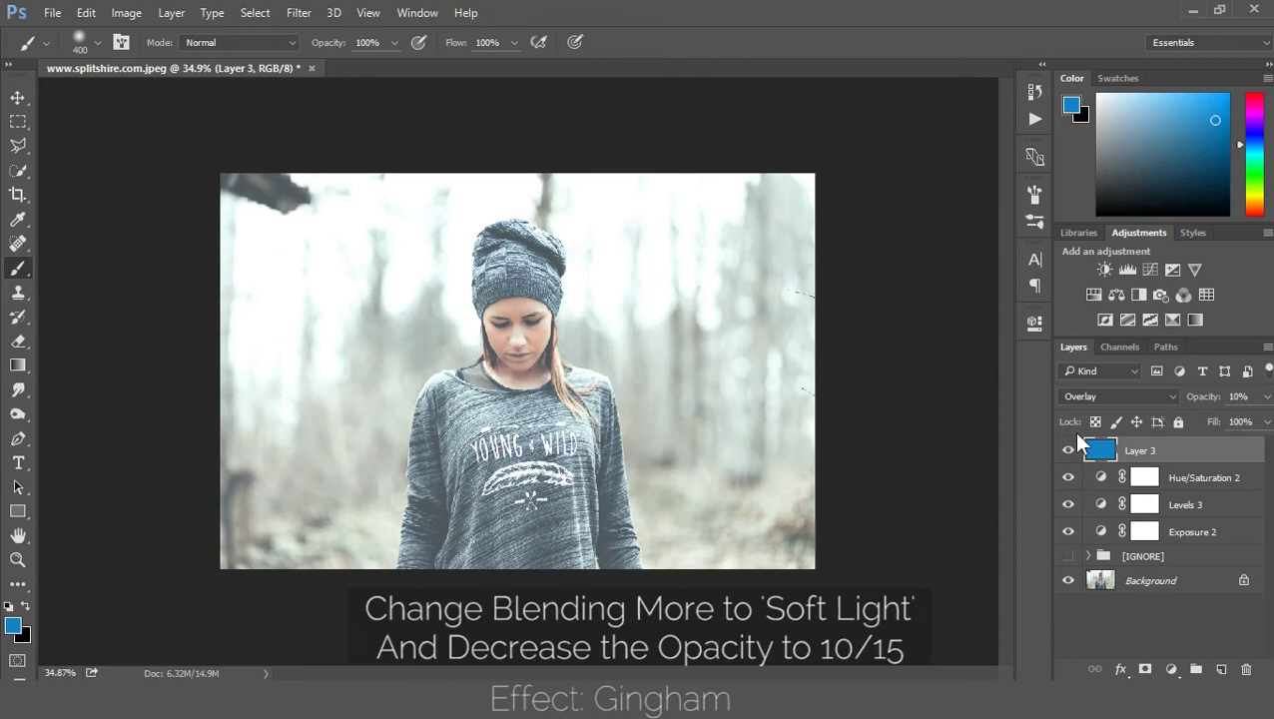
Group the four Gingham layers into Group 1 and toggle it to compare
left_click(1189, 533, "shift")
key("ctrl+g")
left_click(1069, 449)
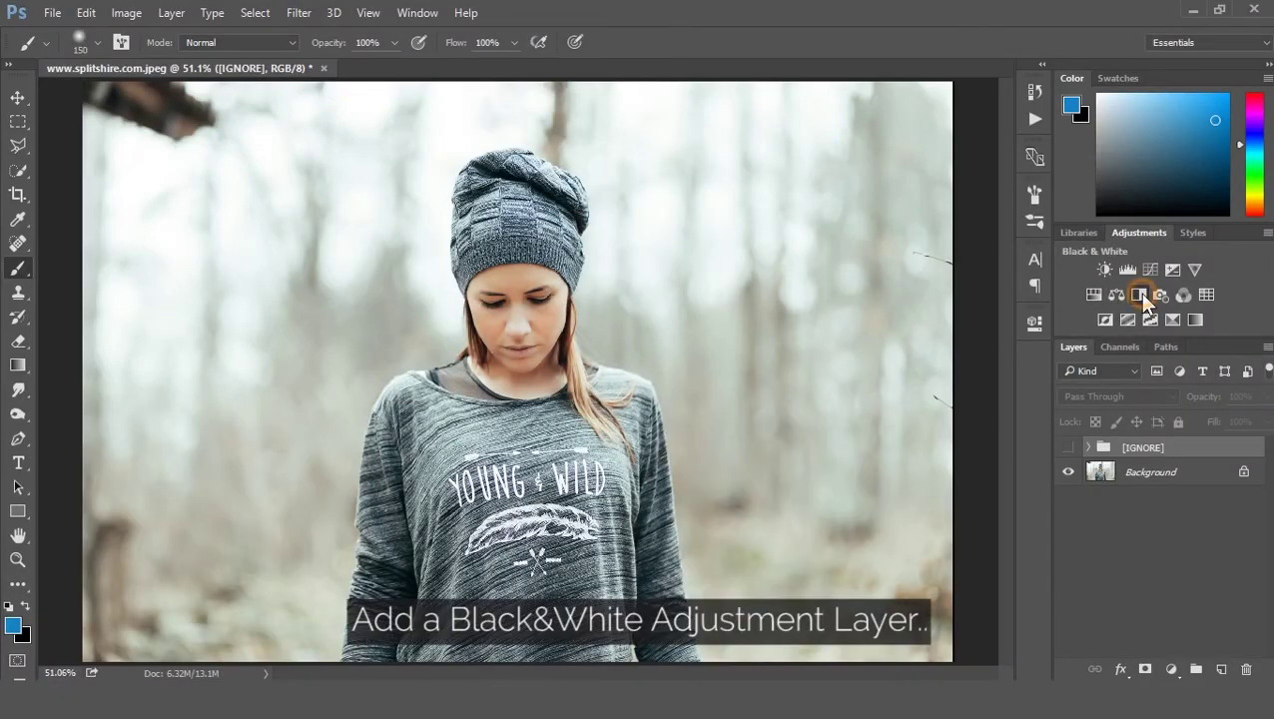
Add Black & White 2, then Brightness/Contrast 2 with Brightness 5 and Contrast 30
left_click(1139, 294)
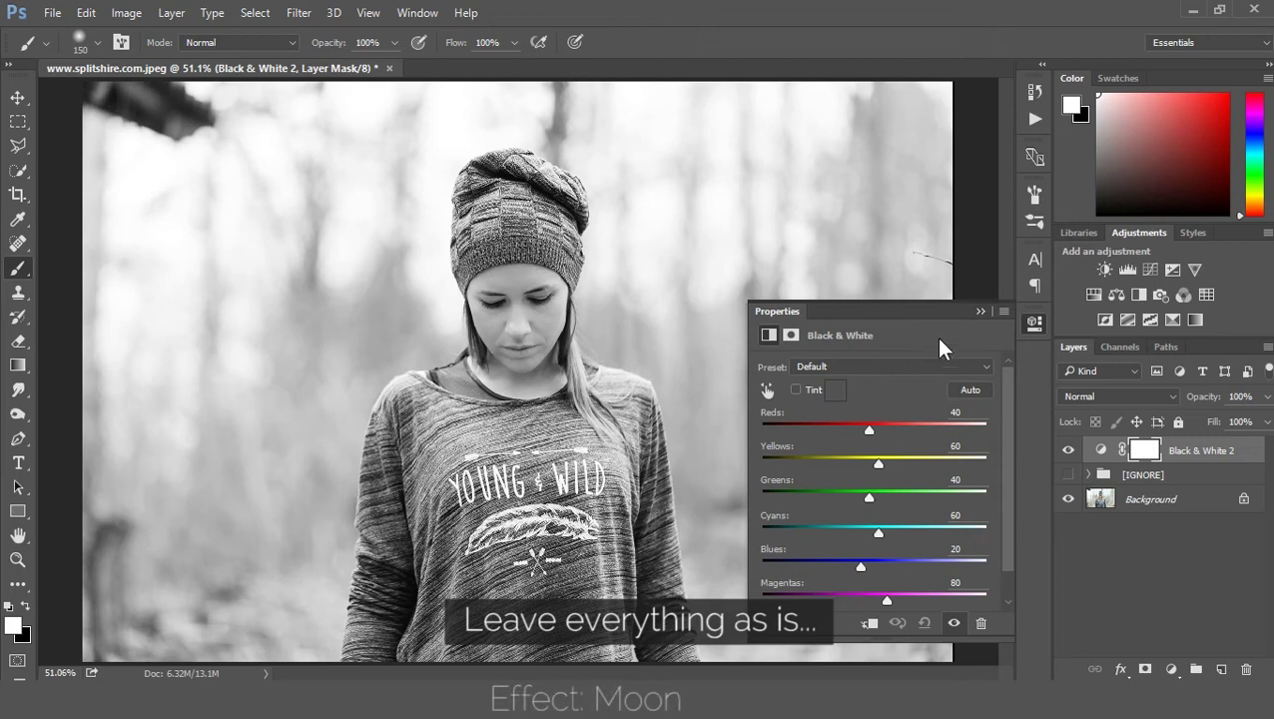
left_click(1101, 270)
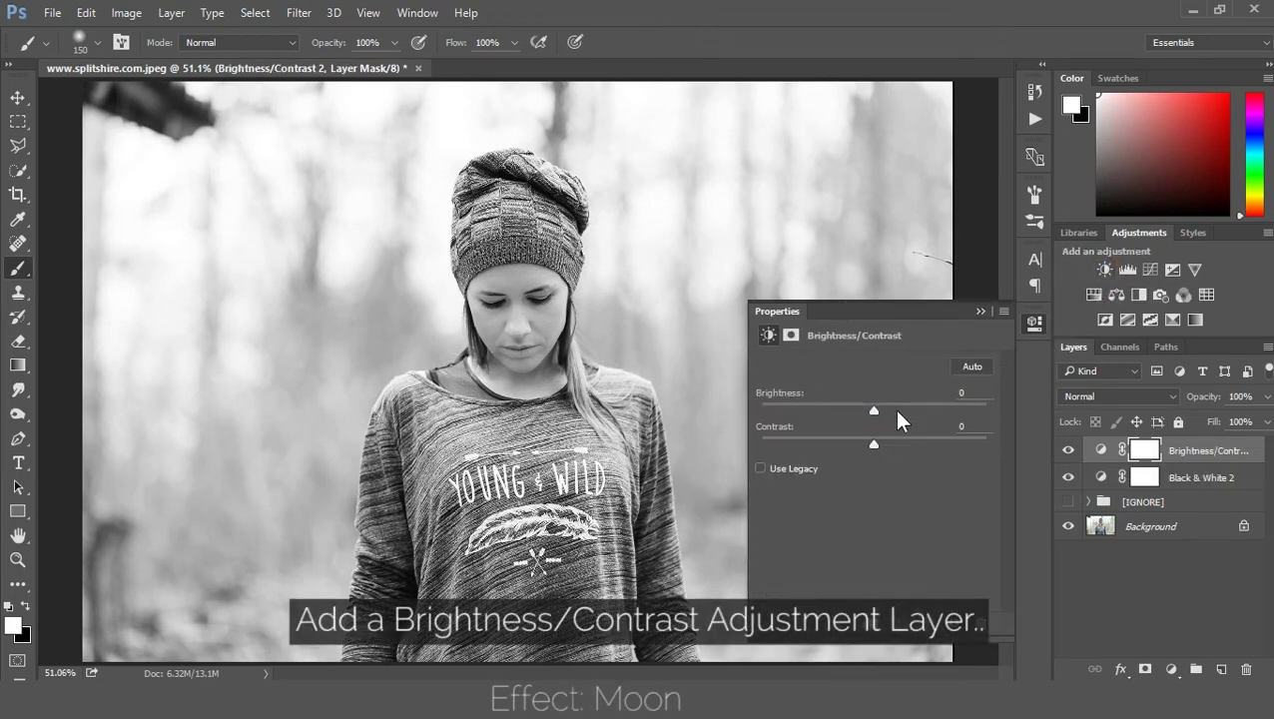
left_click(964, 427)
type("30")
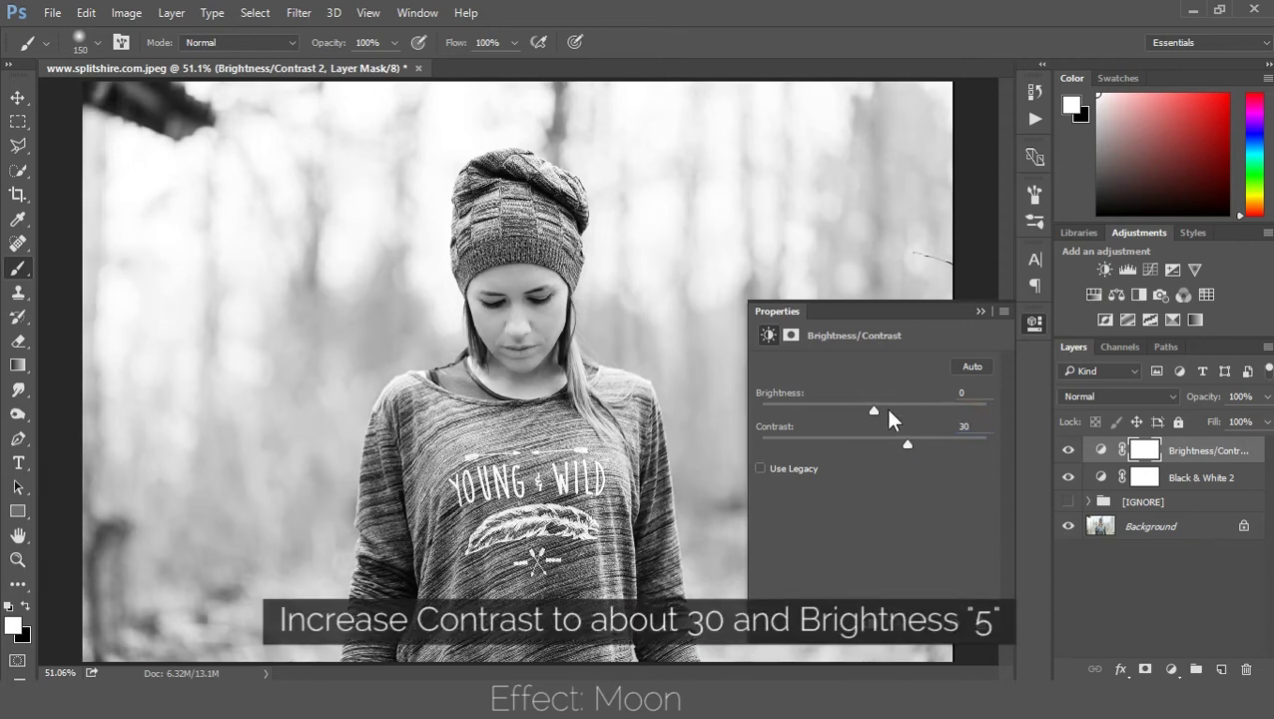
left_click_drag(877, 409, 880, 409)
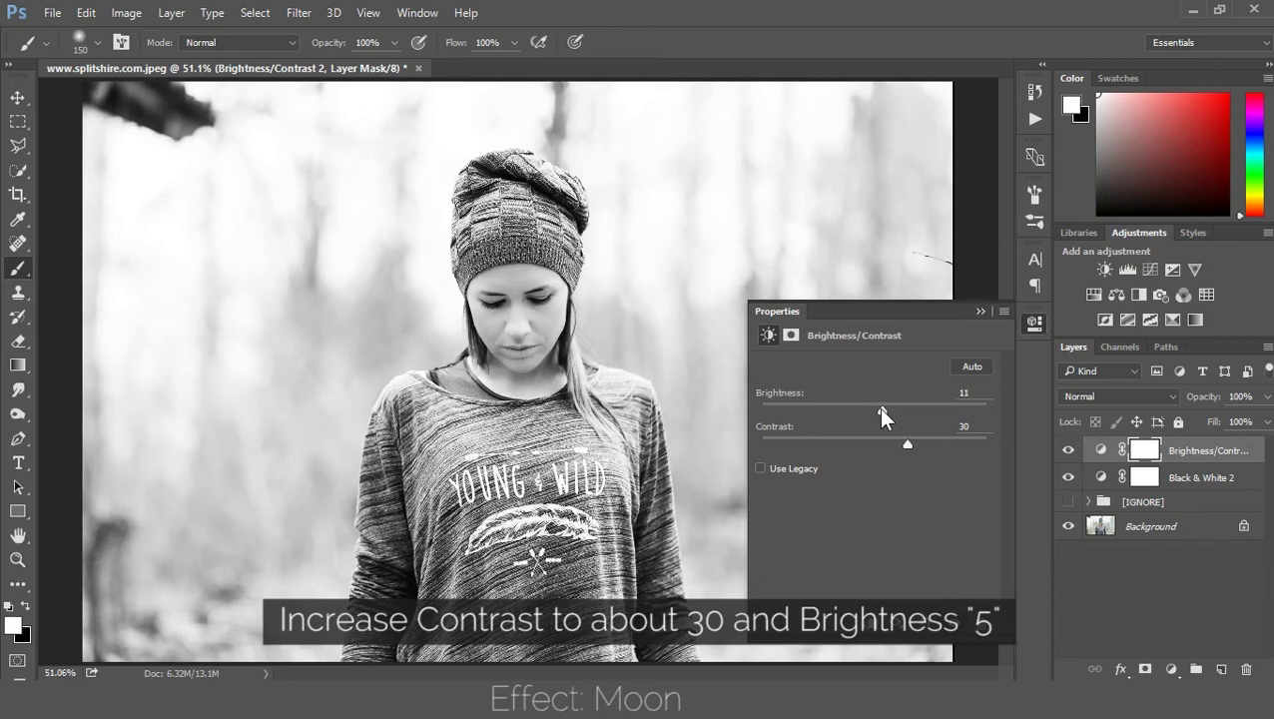
left_click(961, 392)
type("5")
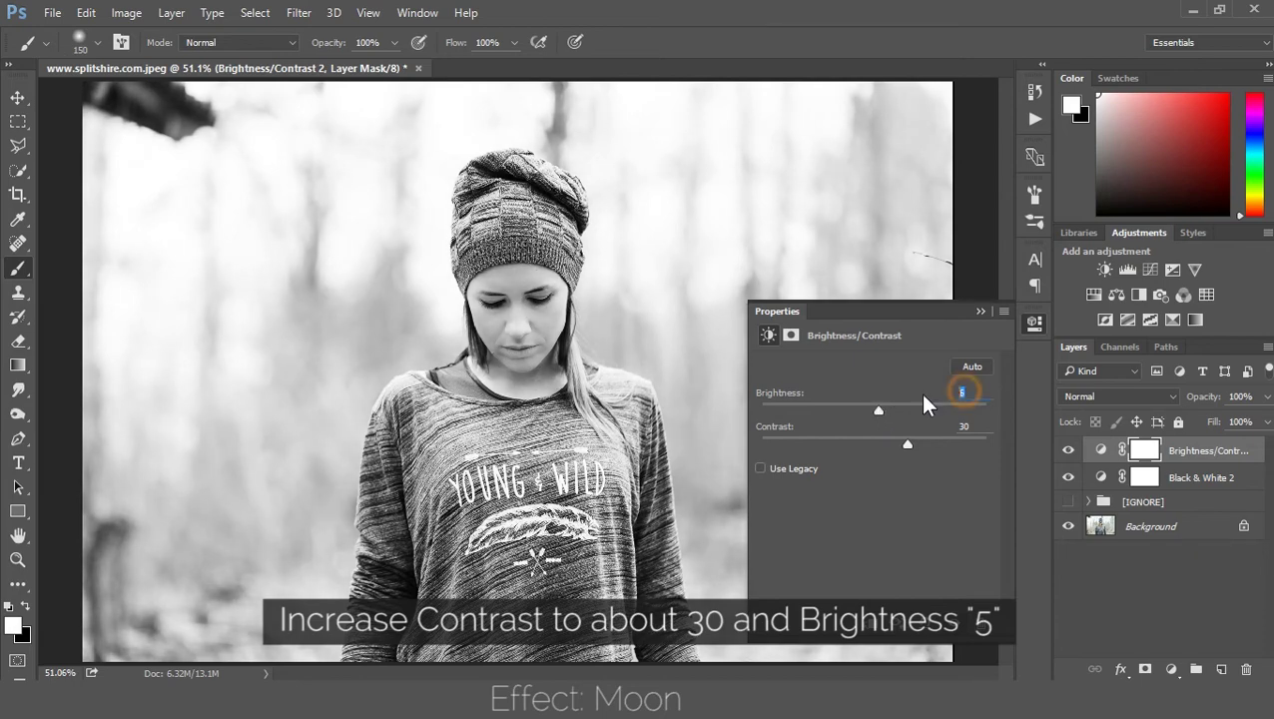
key("Return")
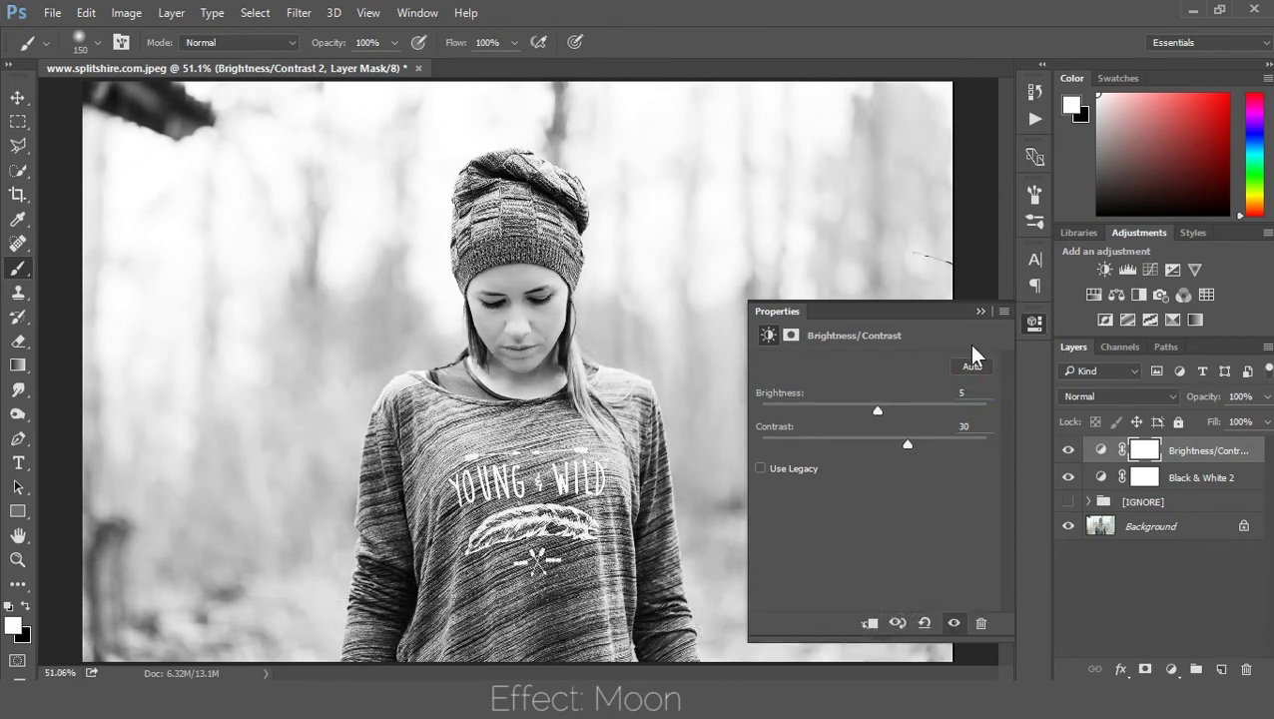
left_click(977, 313)
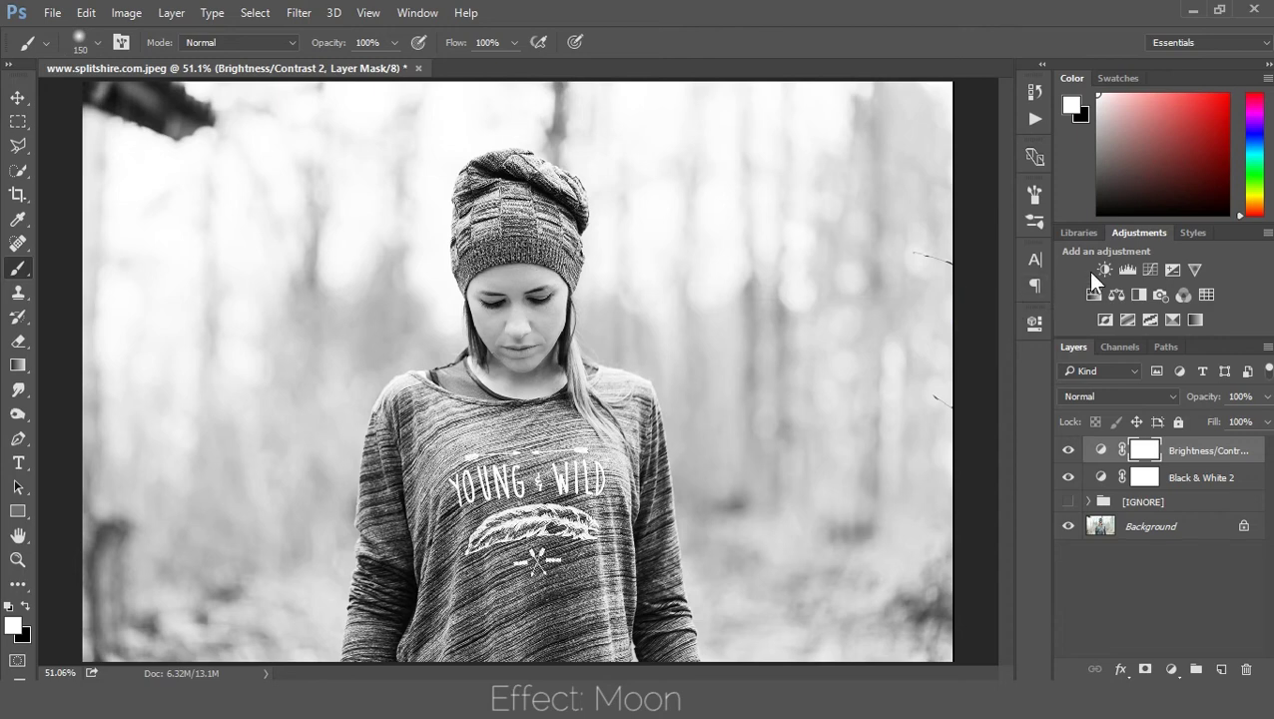
Add a Levels 2 layer with input black 29 and output black 60 for a foggy look
left_click(1122, 268)
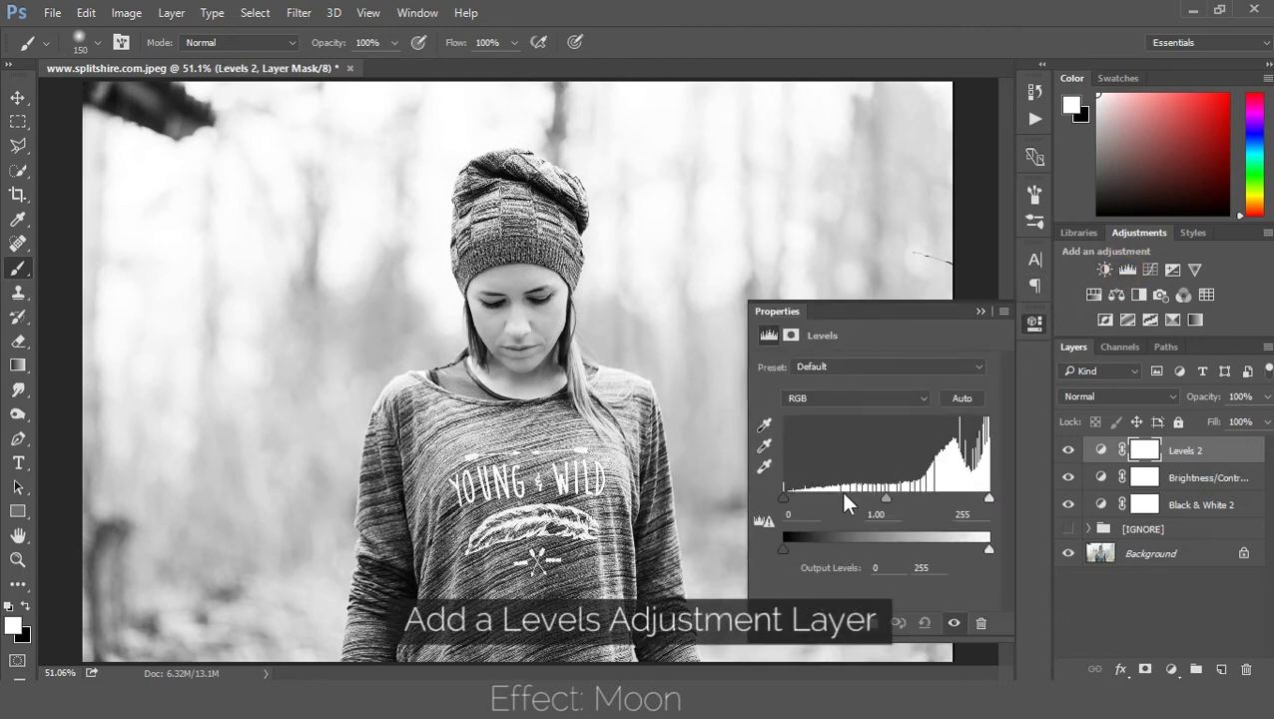
double_click(876, 567)
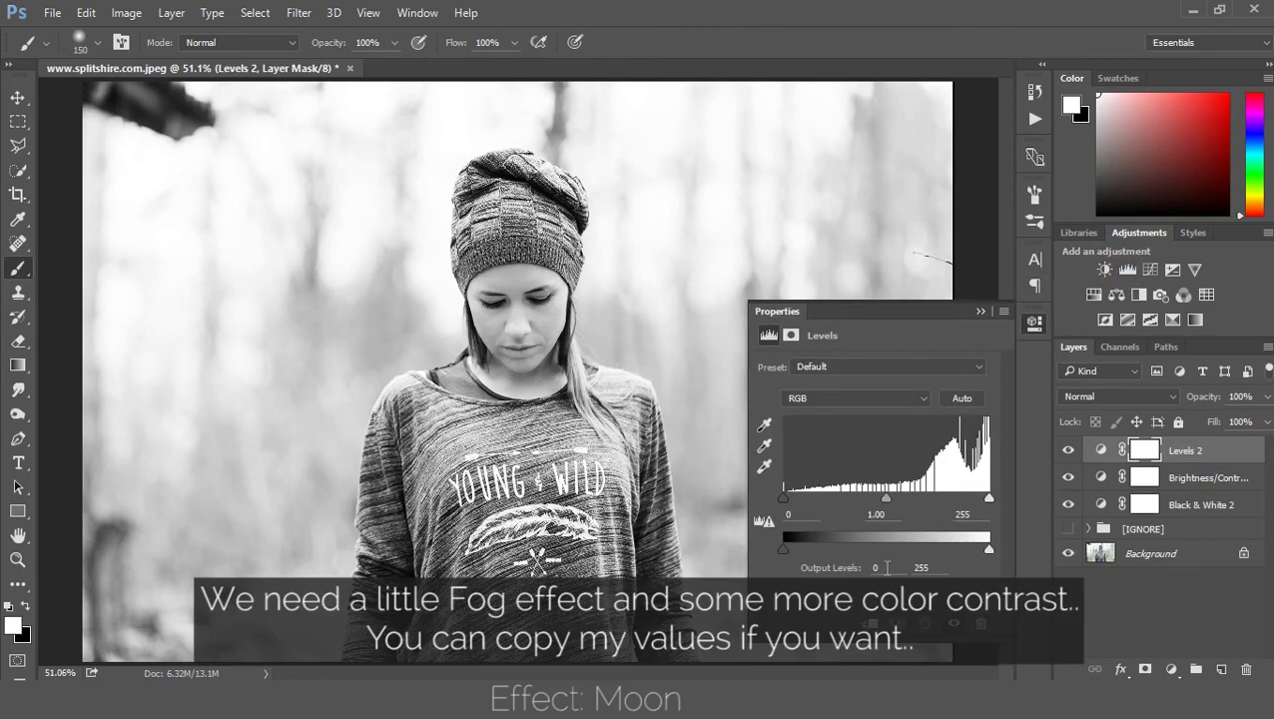
type("50")
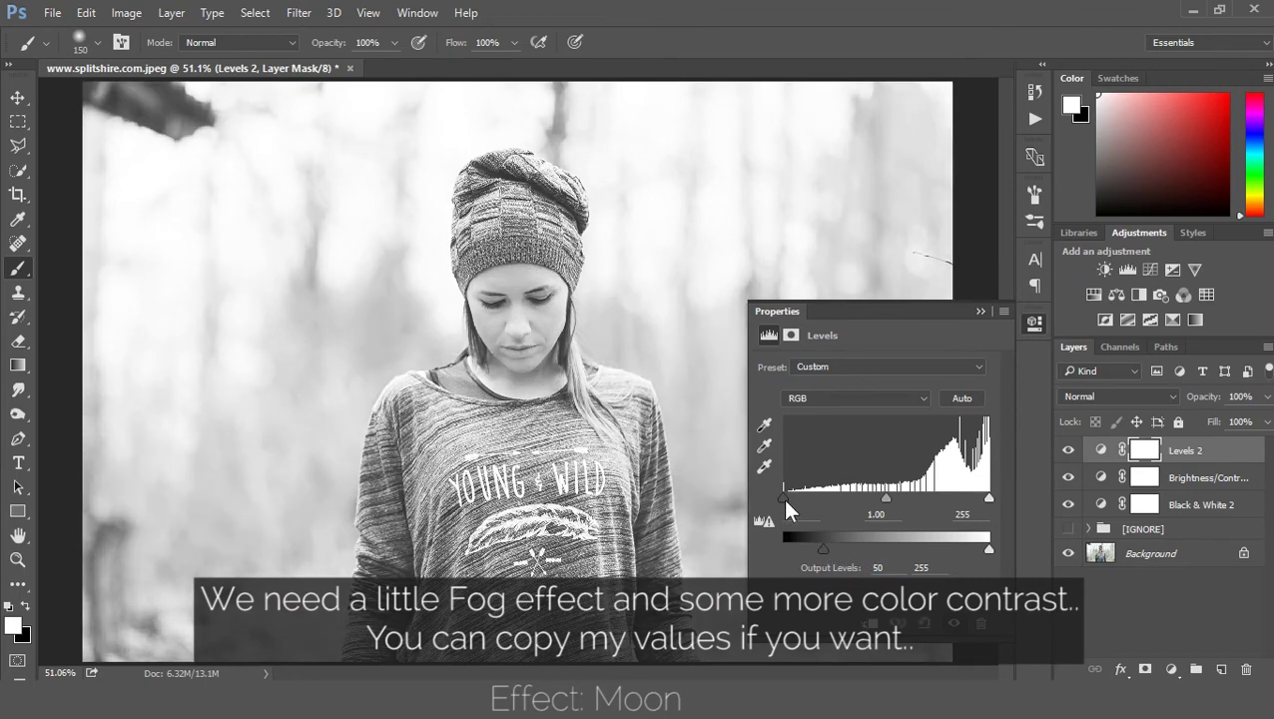
double_click(792, 516)
key("Return")
left_click_drag(778, 495, 793, 495)
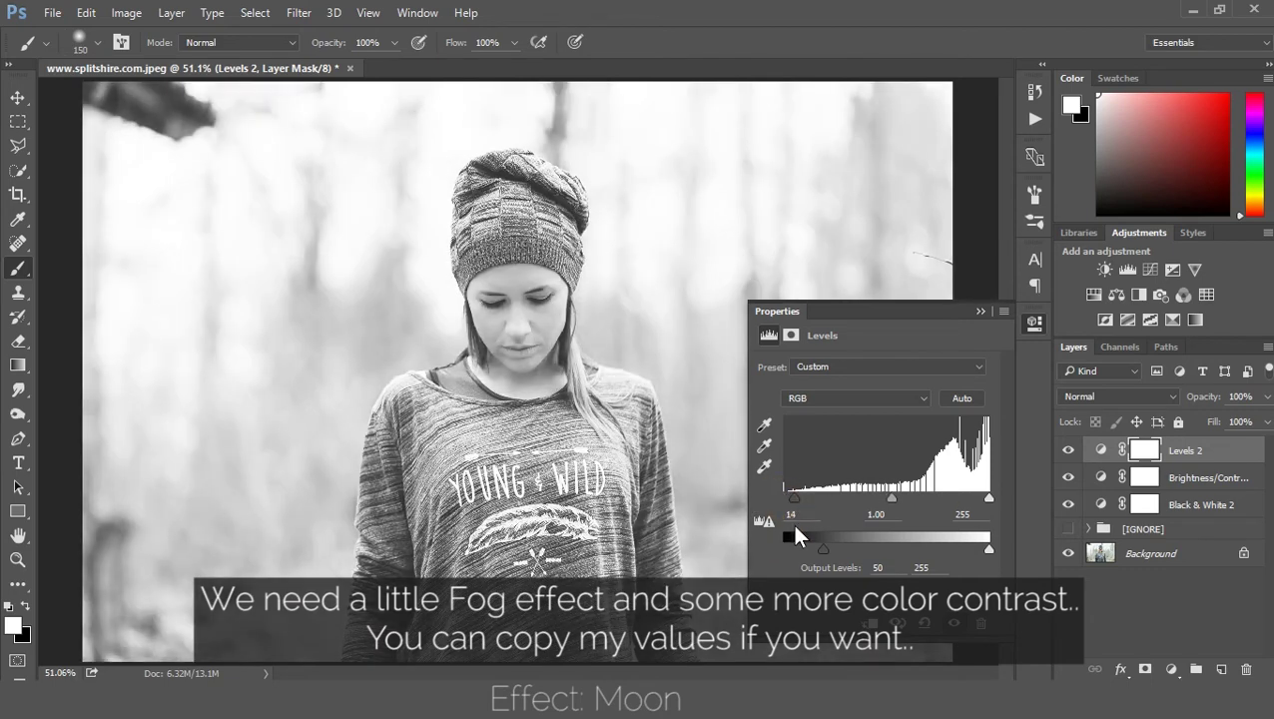
double_click(792, 515)
type("2")
type("9")
key("Return")
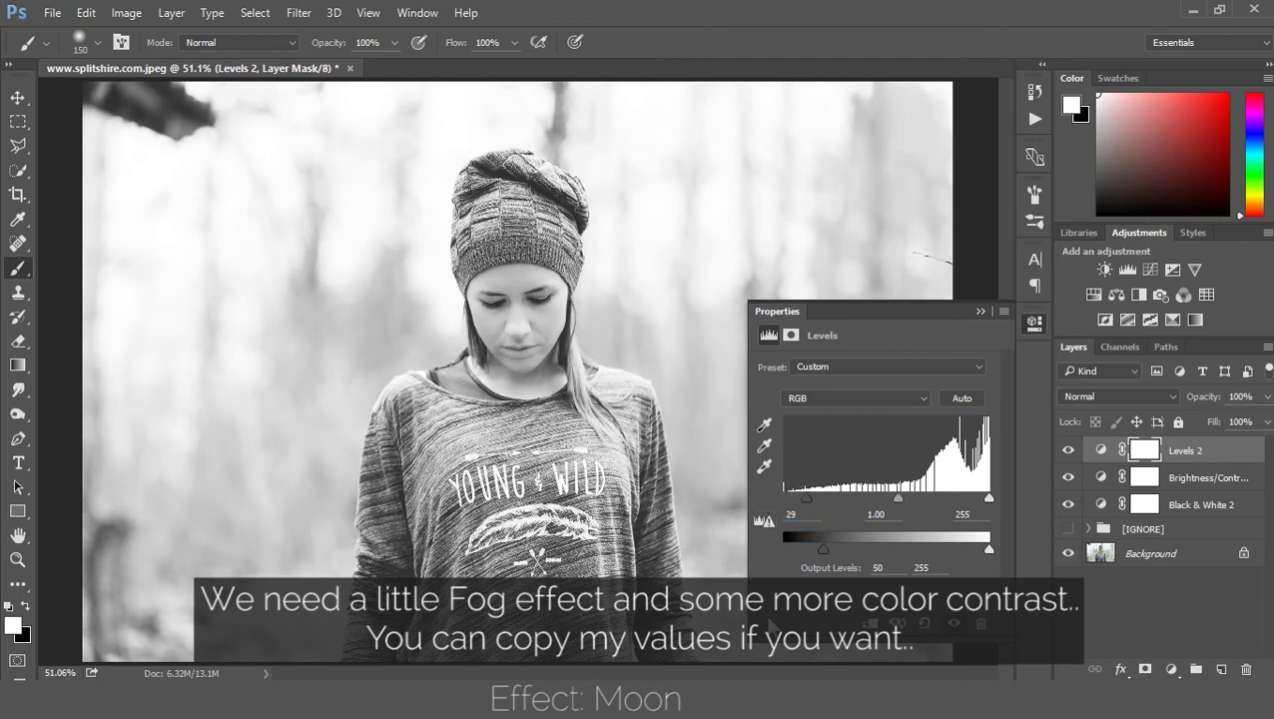
double_click(892, 568)
type("60")
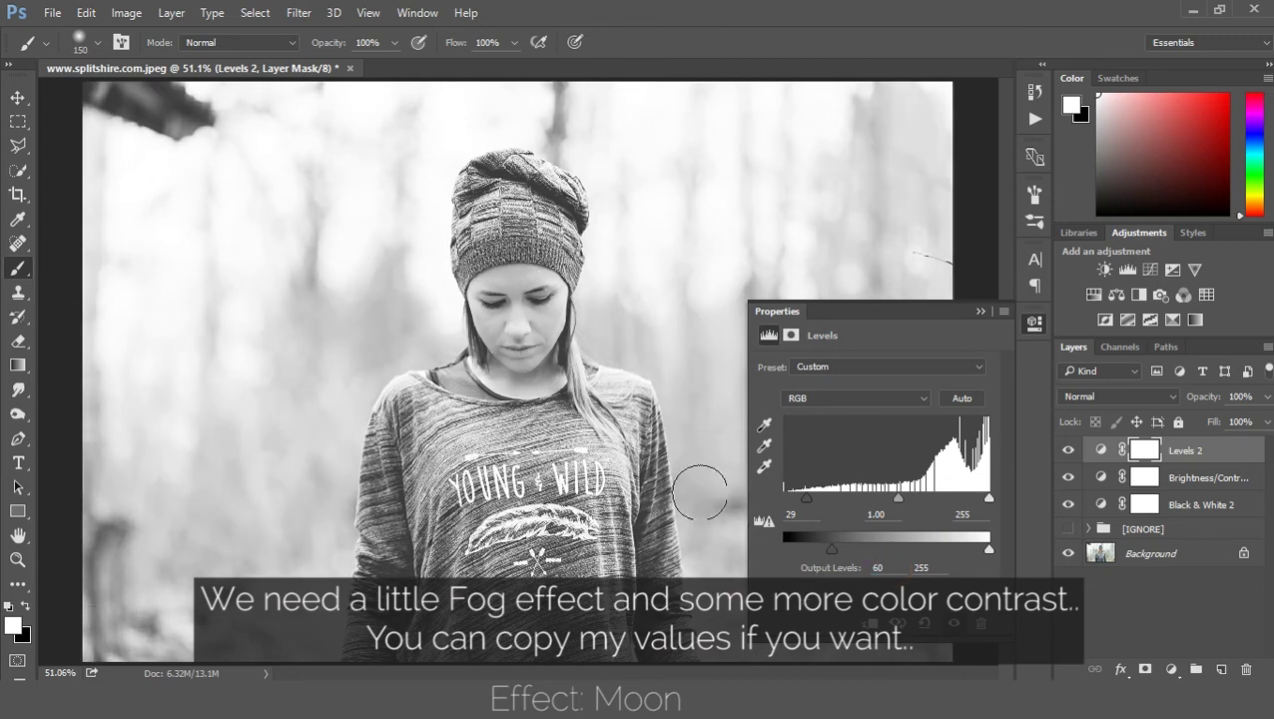
left_click(980, 312)
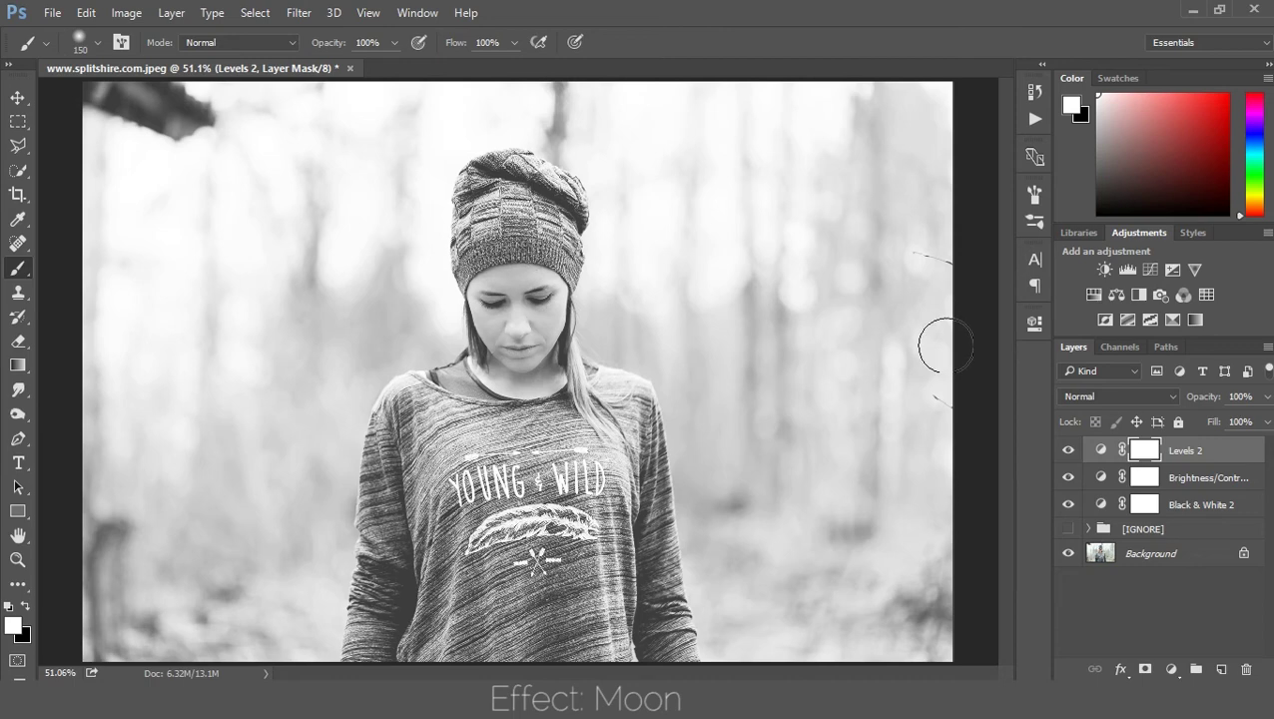
Add an Exposure 2 layer with Offset +0.1 and Gamma Correction 0.95
left_click(1173, 269)
left_click(965, 426)
type("0.1")
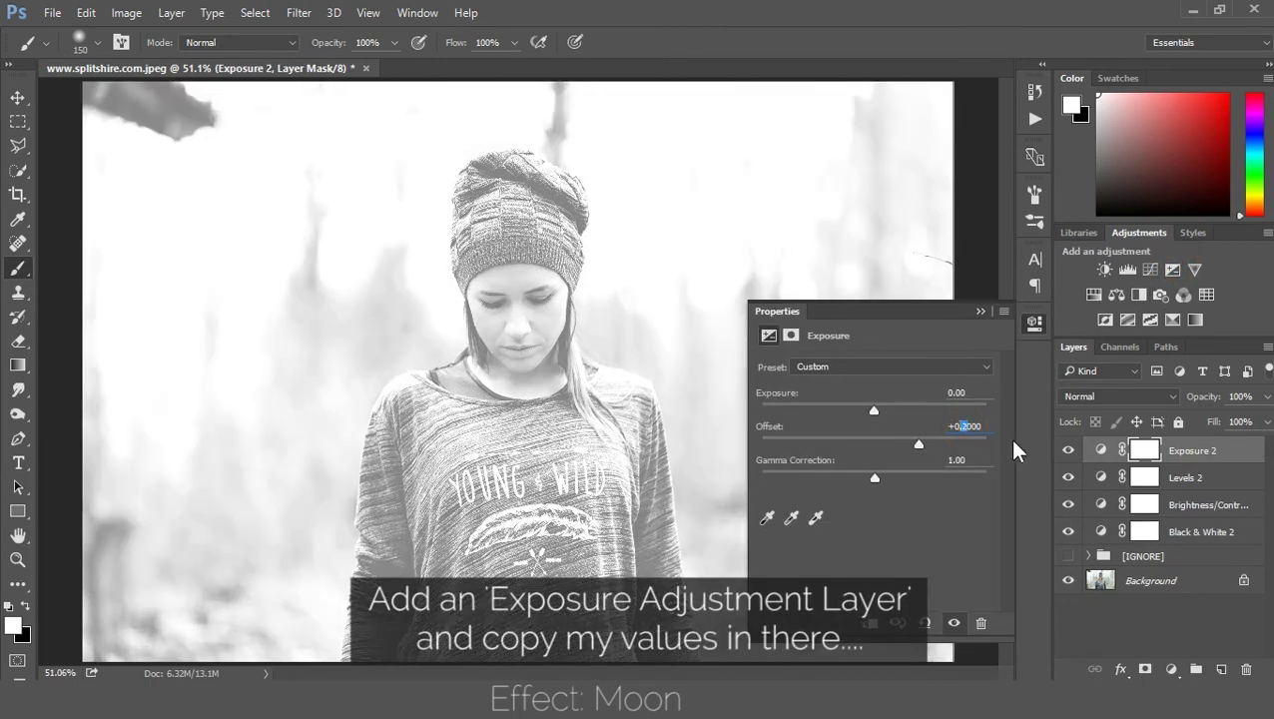
key("Return")
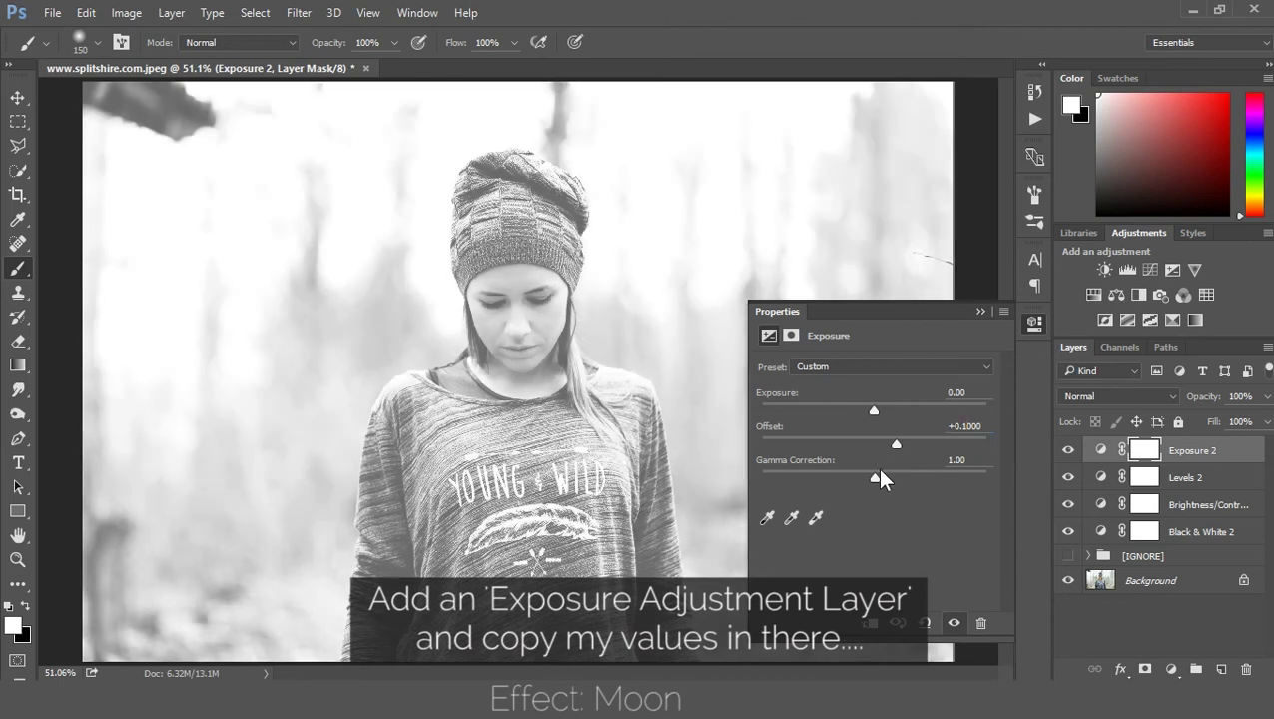
left_click_drag(878, 477, 889, 476)
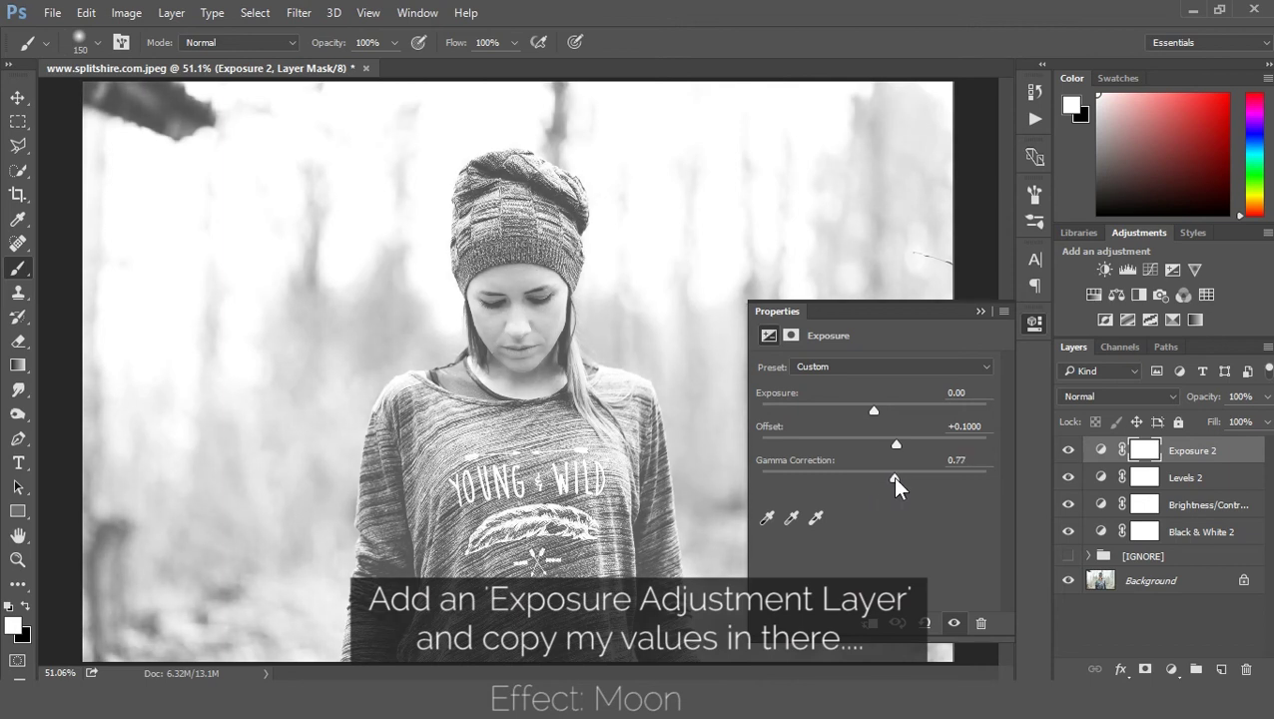
left_click_drag(884, 478, 882, 479)
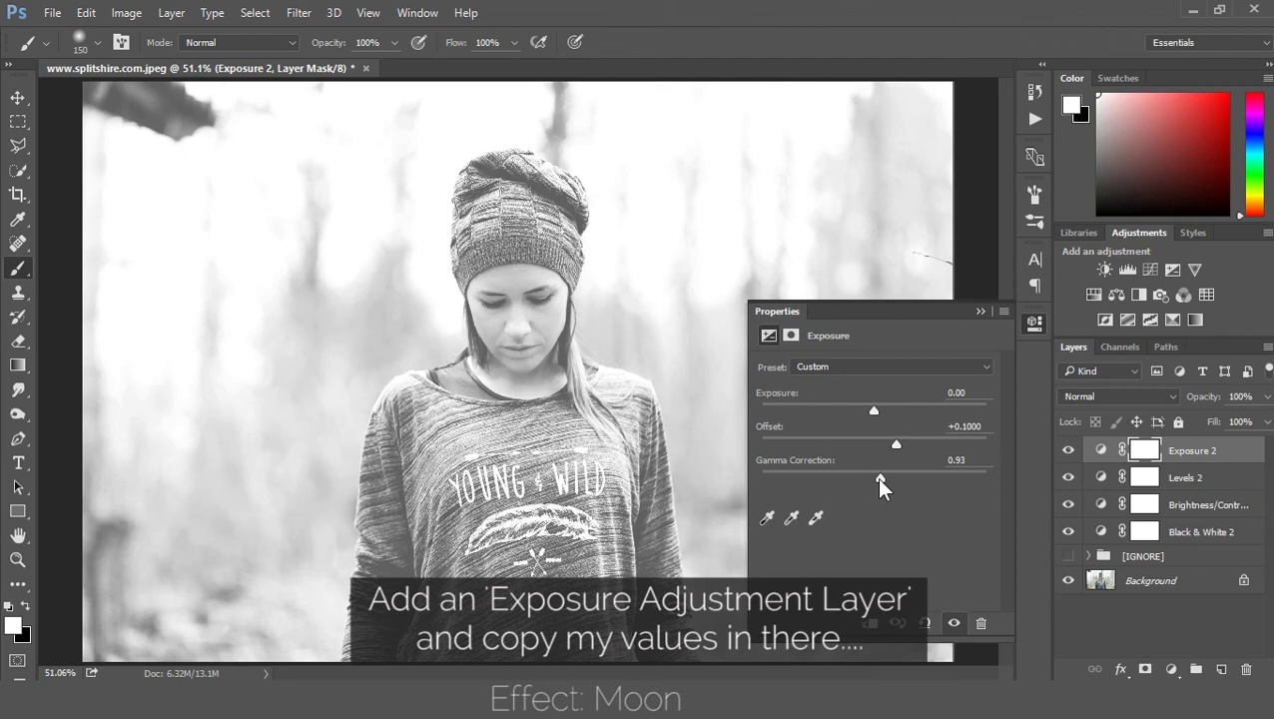
left_click(981, 311)
scroll(728, 386, "down", 1)
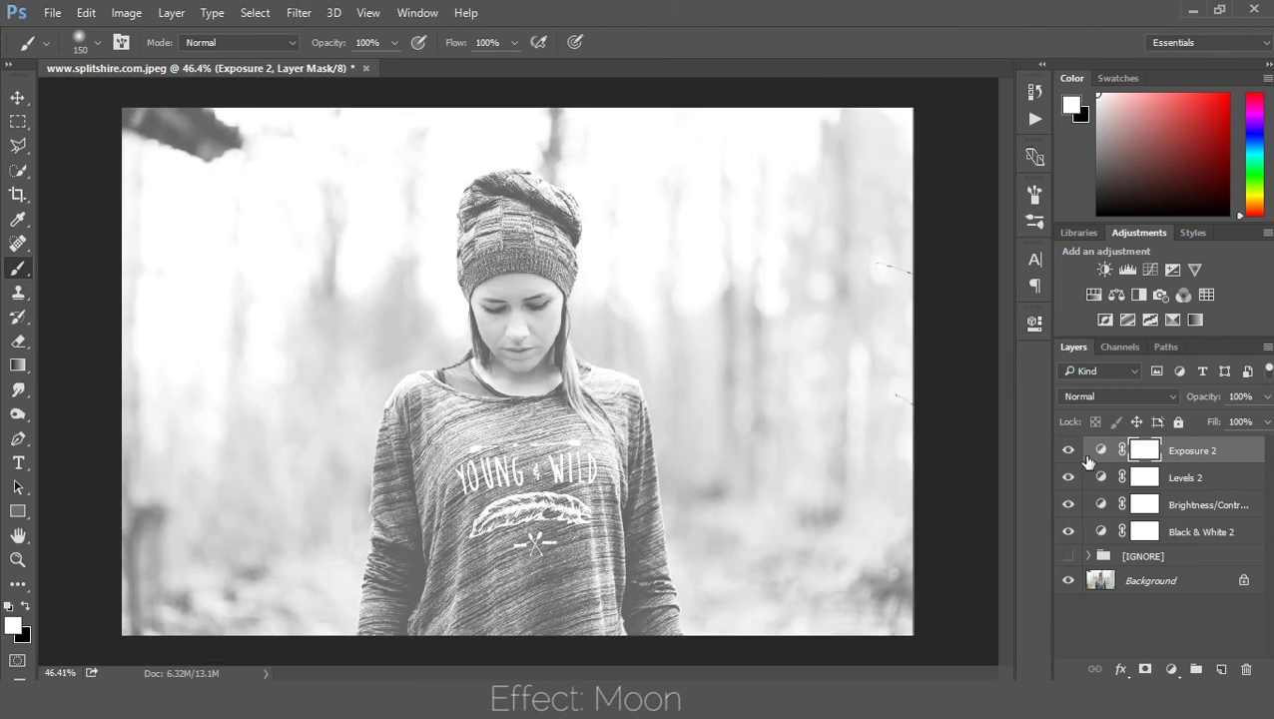
Group the four Moon adjustment layers as Group 1 and hide it to view the original photo
left_click(1161, 532, "shift")
key("ctrl+g")
left_click(1070, 448)
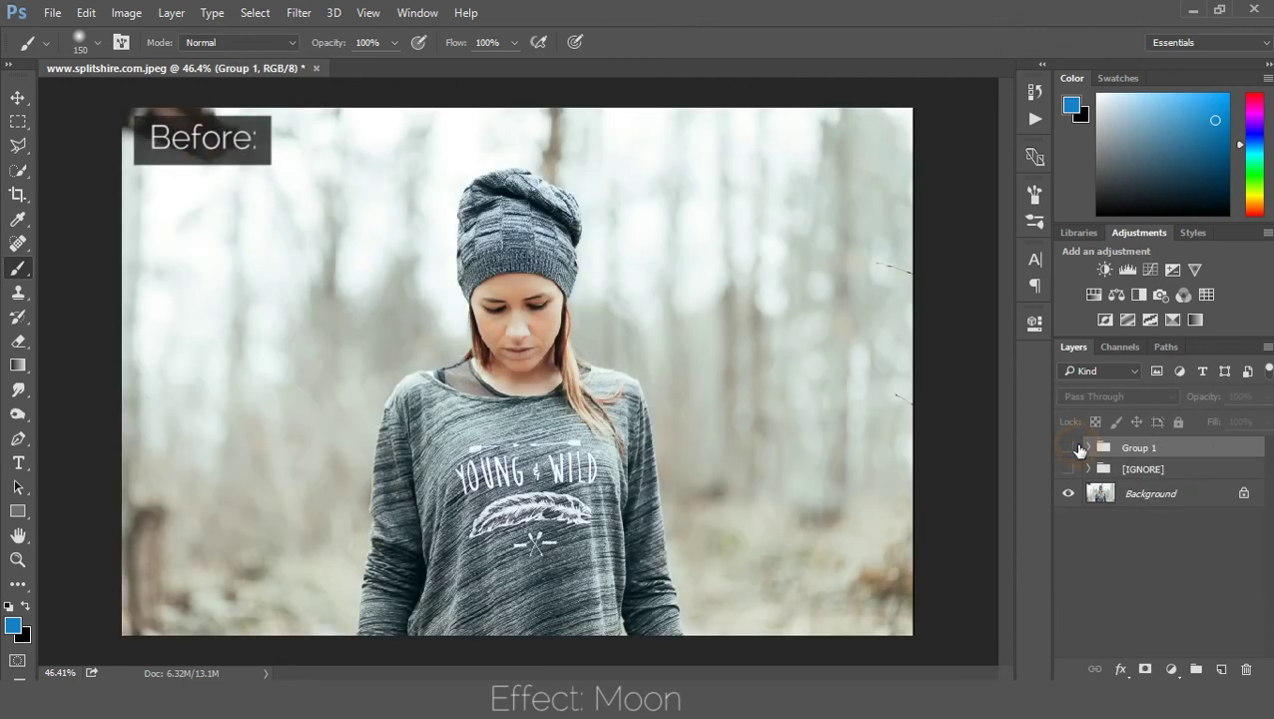